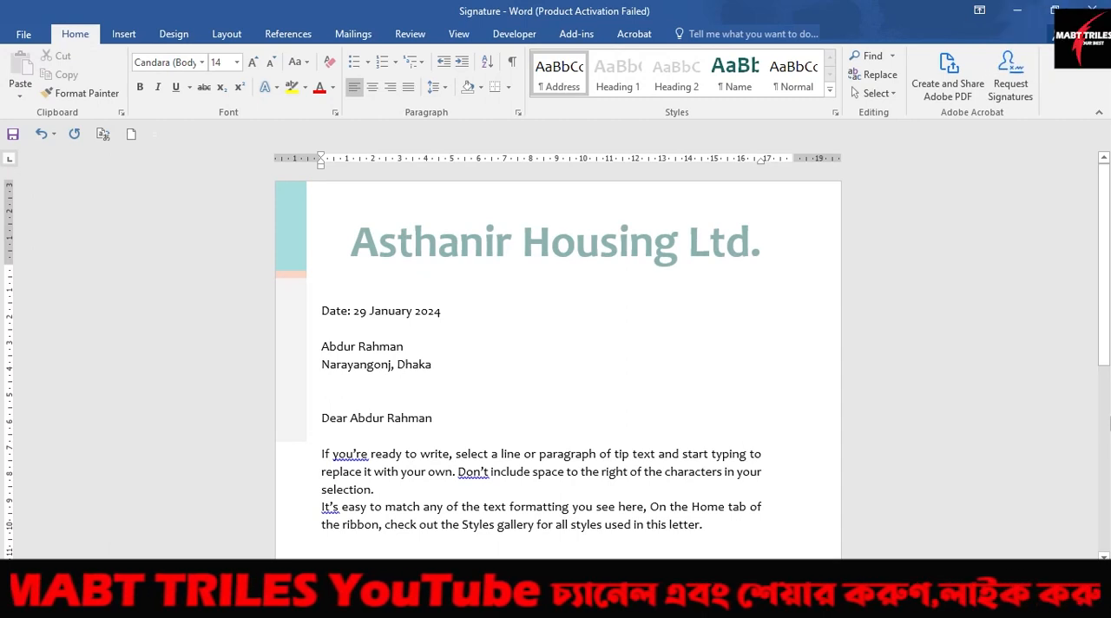
Step: Insert the president's saved signature block from Quick Parts on the blank line below the letter's body text
left_click_drag(1108, 292, 1108, 386)
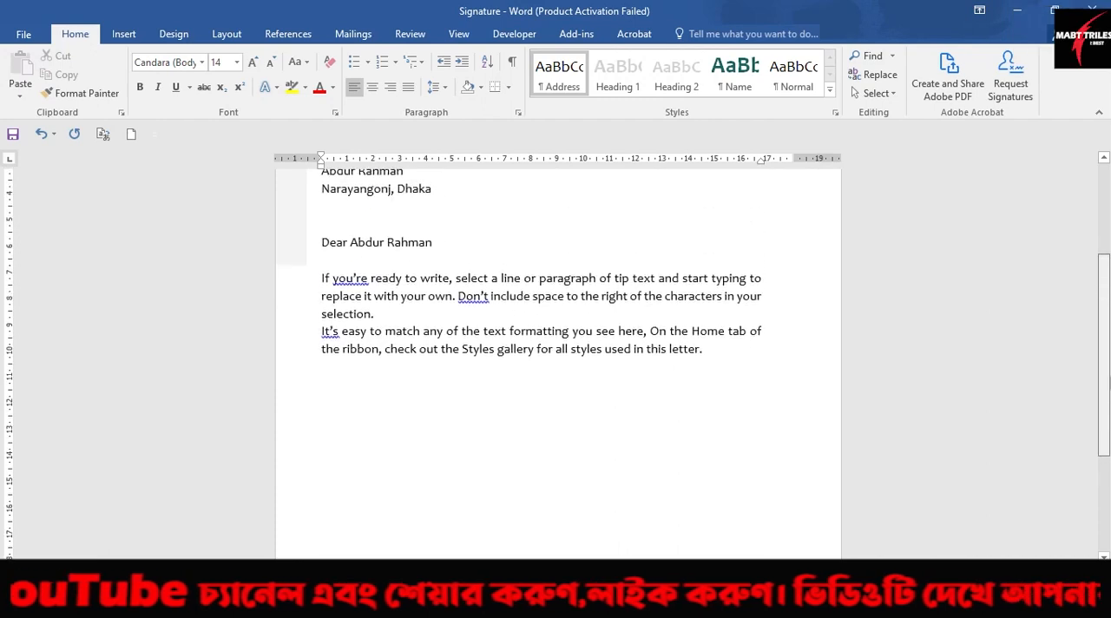
left_click(363, 395)
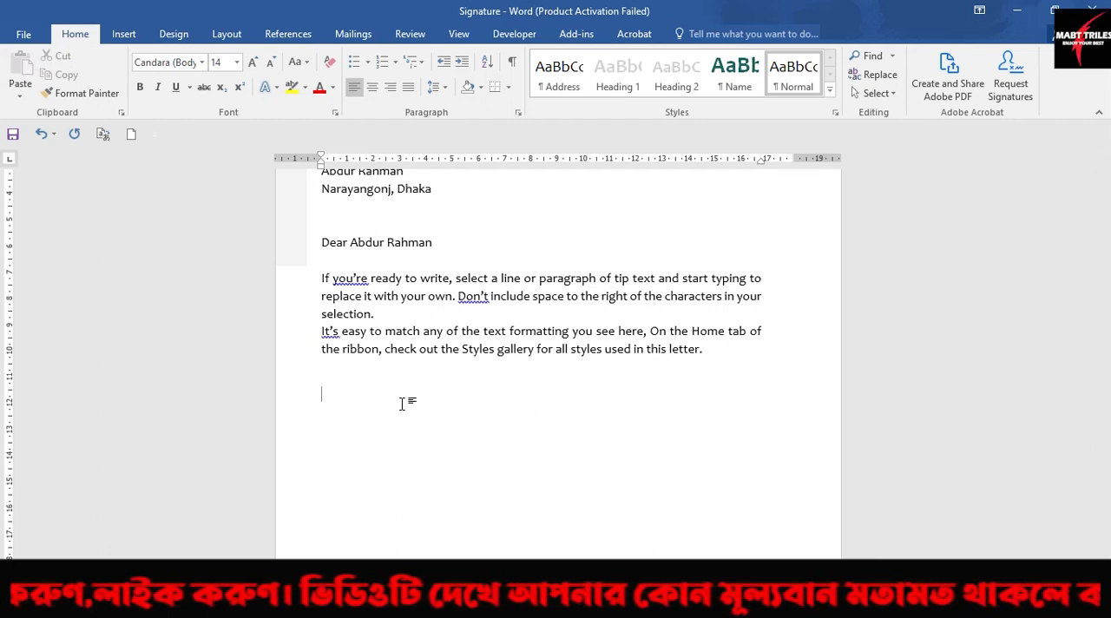
left_click_drag(1107, 282, 1108, 353)
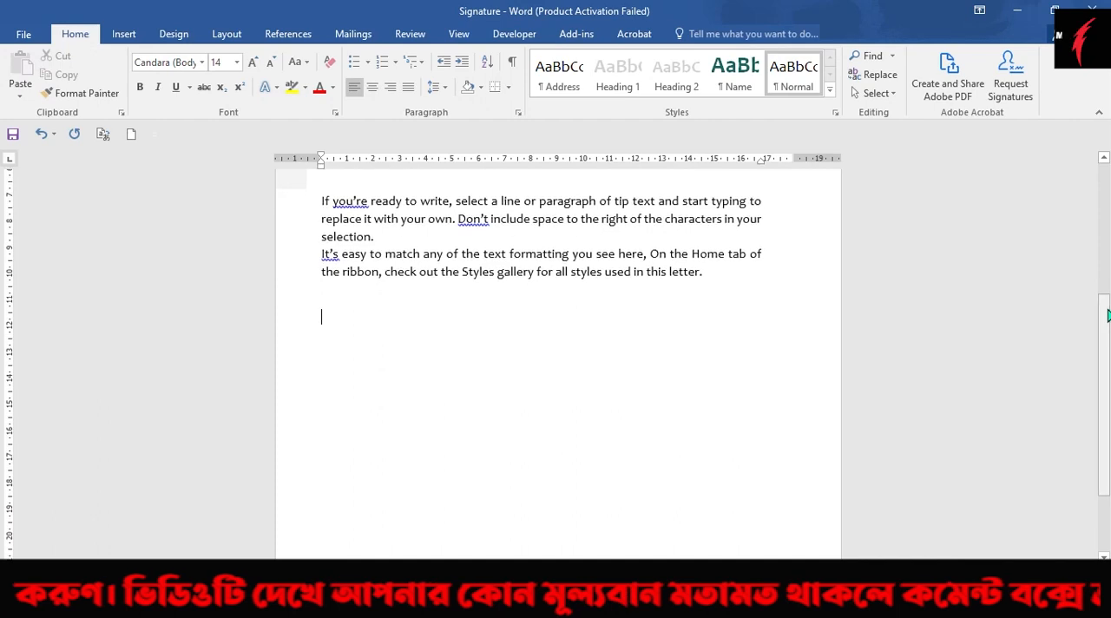
left_click(124, 34)
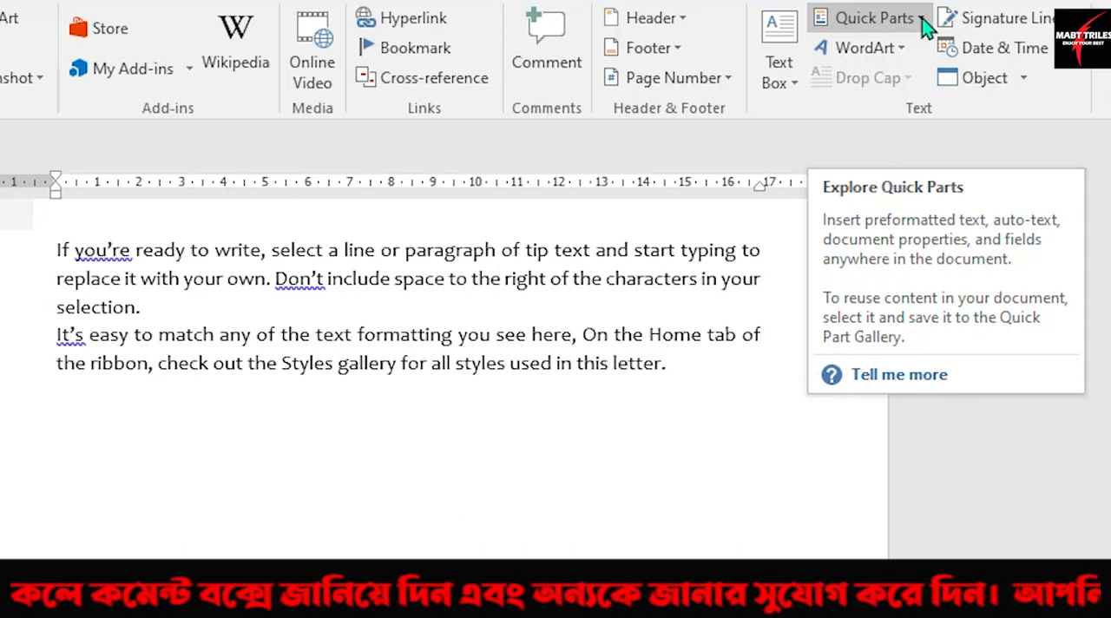
left_click(922, 19)
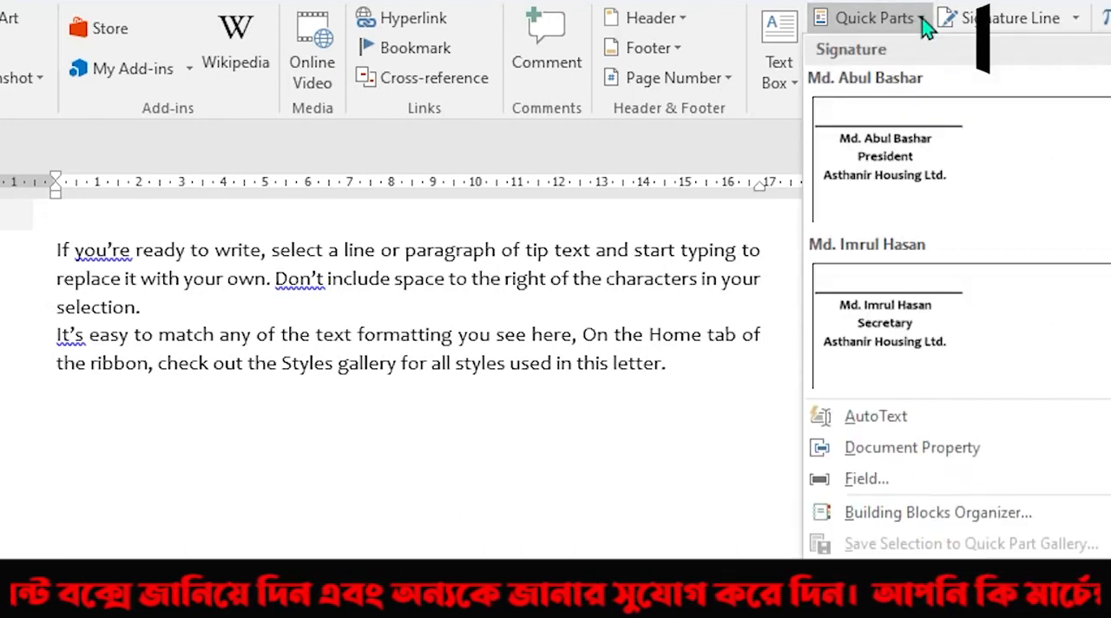
left_click(896, 156)
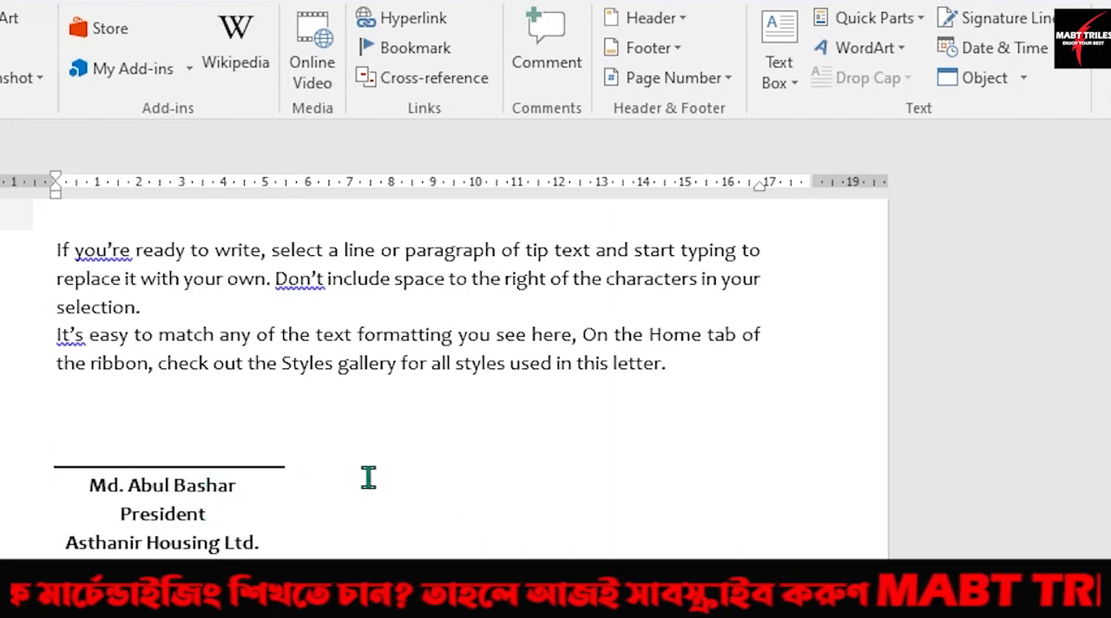
Step: Insert the secretary's saved signature block from Quick Parts and place it to the right of the president's block, level with it
double_click(479, 473)
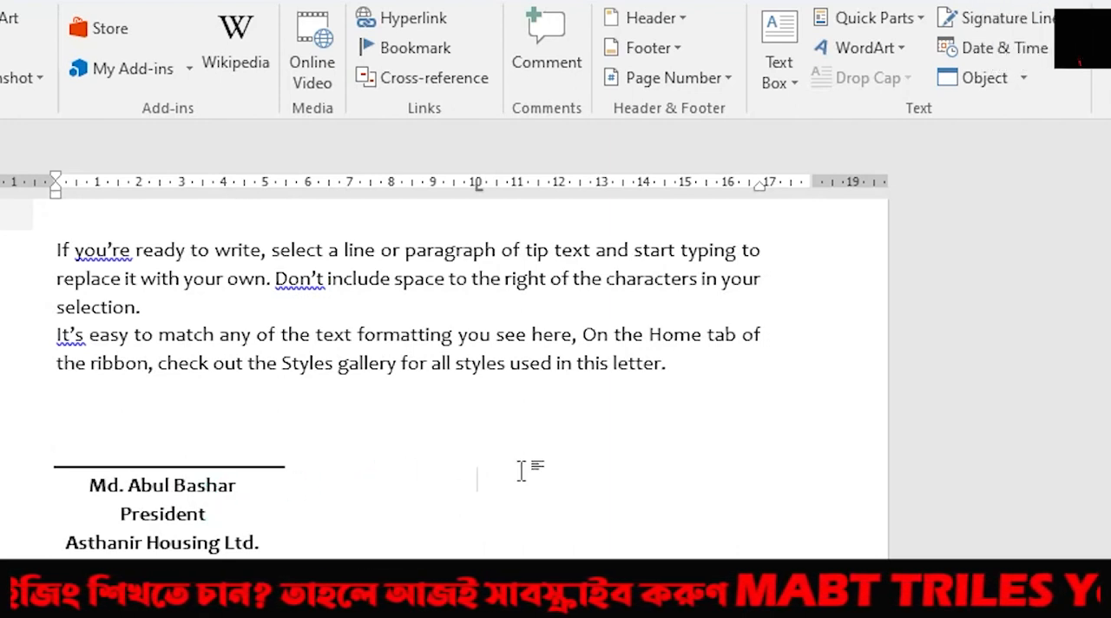
left_click(924, 19)
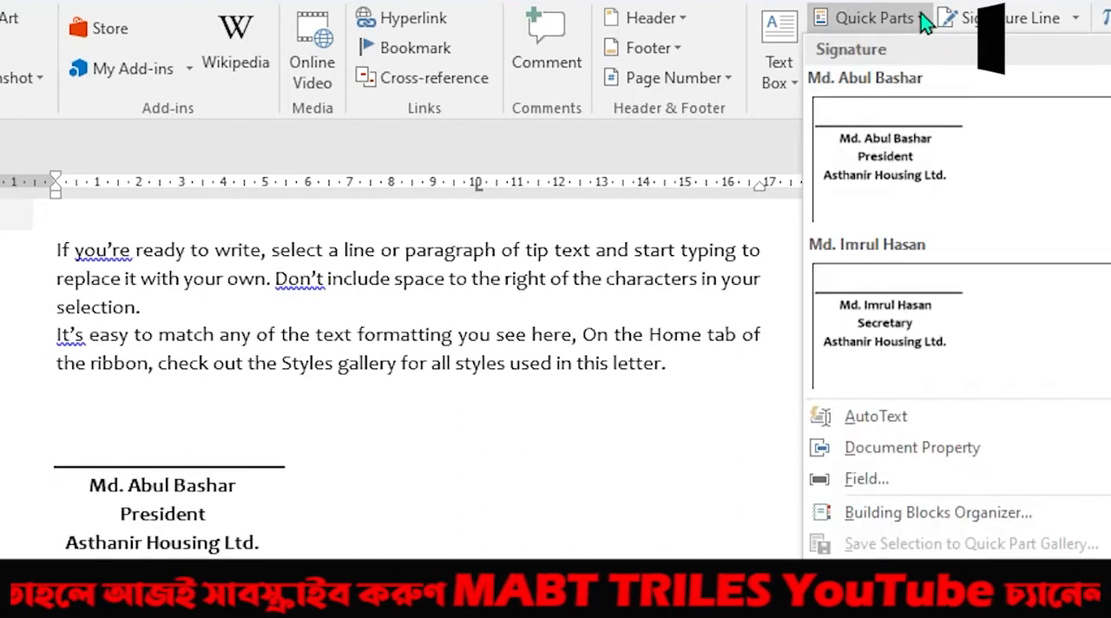
left_click(902, 332)
left_click(271, 522)
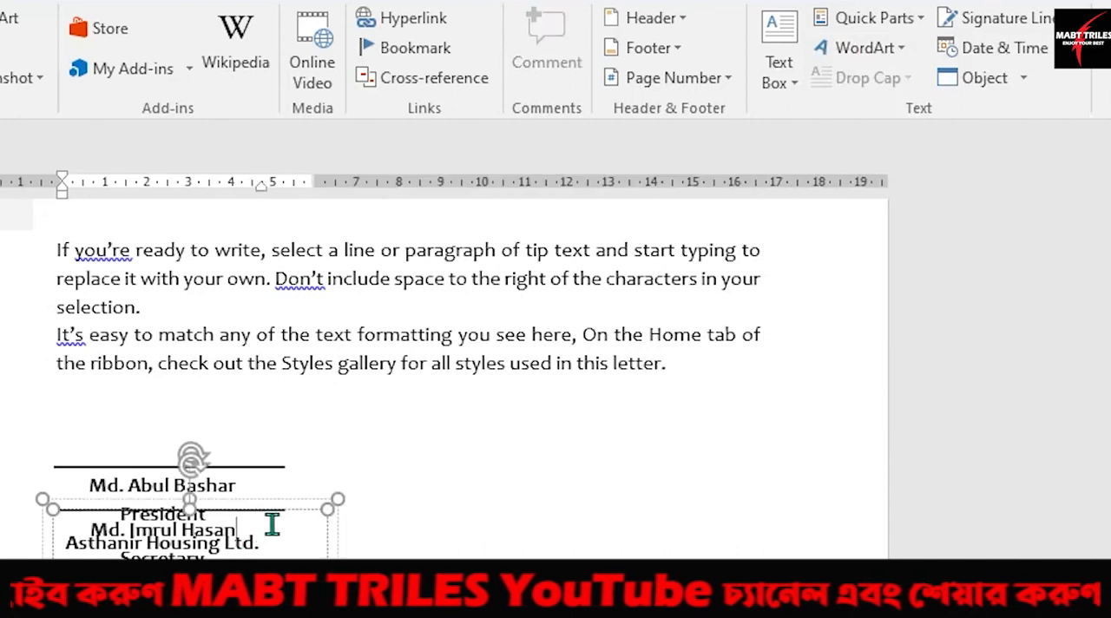
left_click(284, 502)
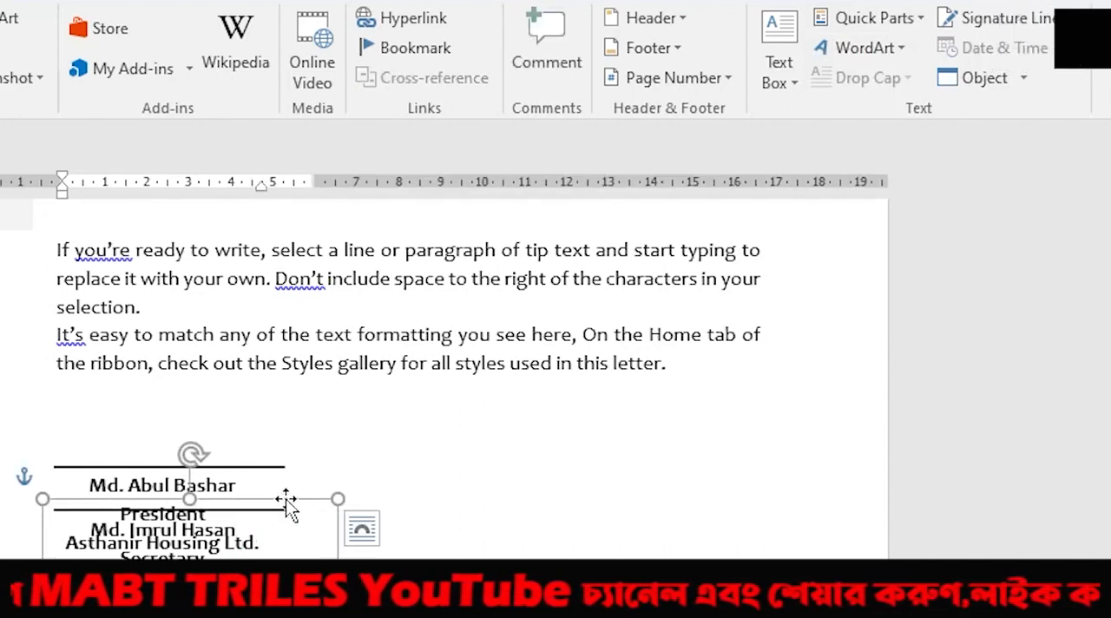
left_click_drag(285, 498, 688, 456)
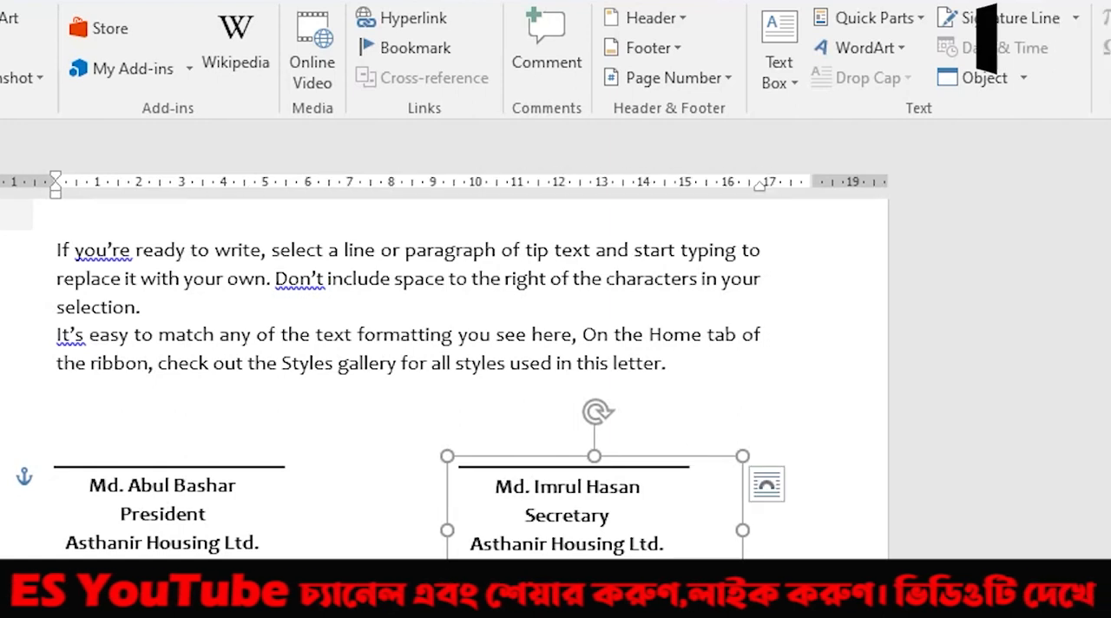
left_click(57, 521)
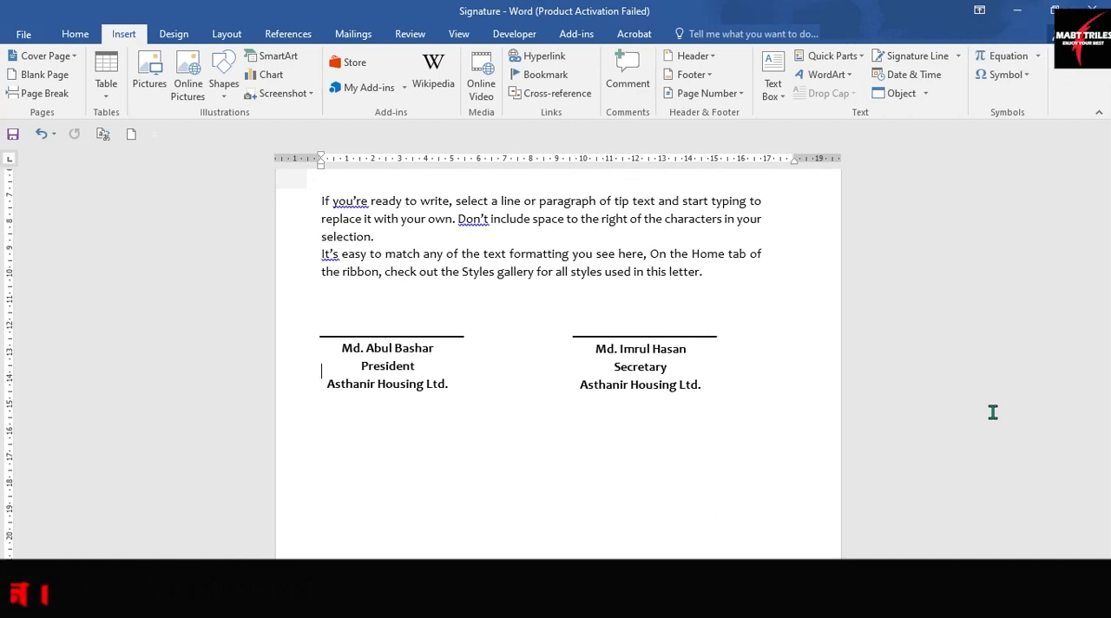
Step: Create a new blank document and draw a text box about 3.5 cm high and 6.8 cm wide at the start of the page
key("ctrl+n")
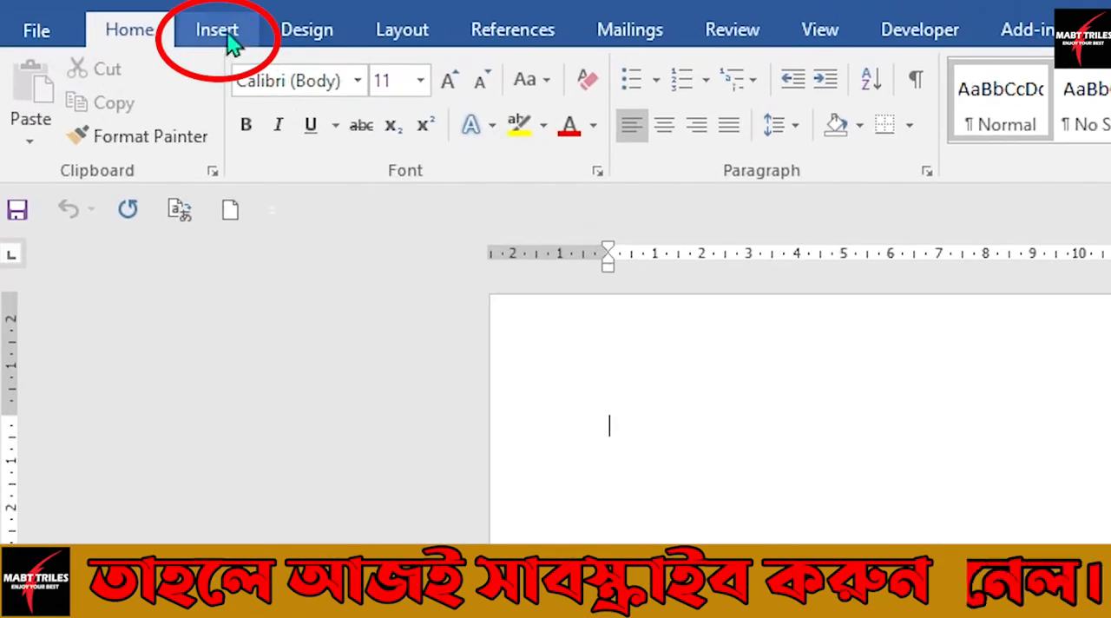
left_click(217, 35)
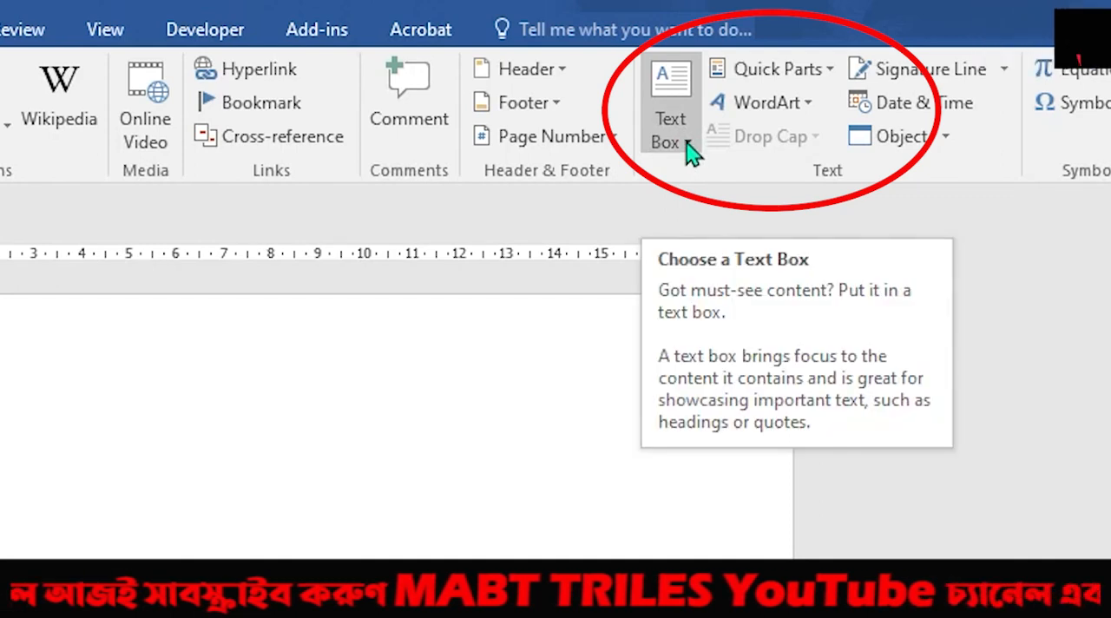
left_click(687, 144)
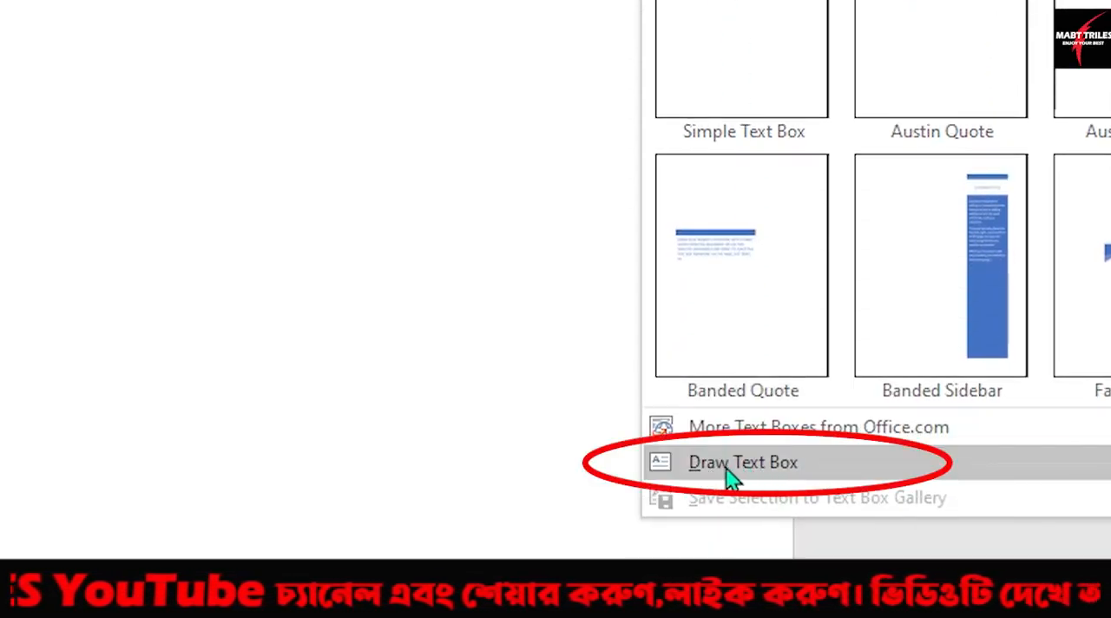
left_click(725, 477)
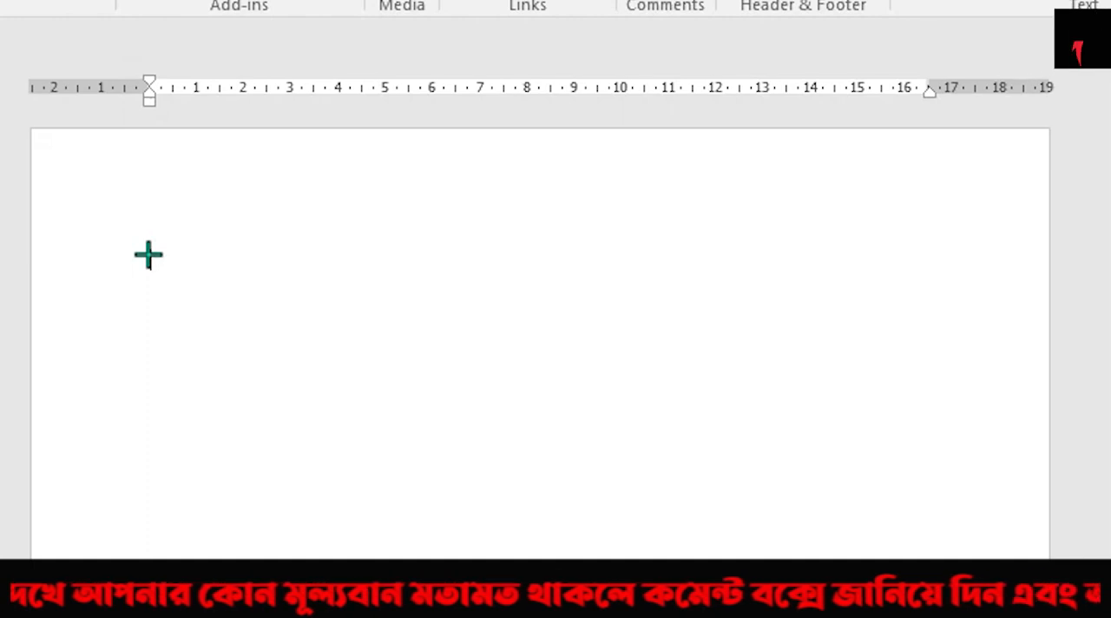
left_click_drag(149, 254, 469, 421)
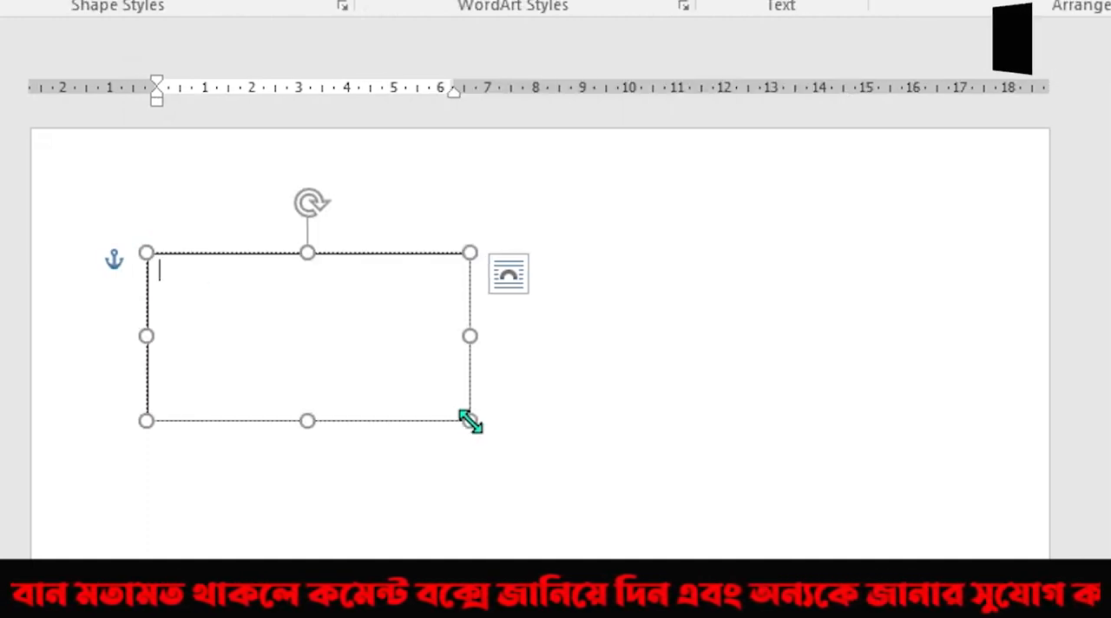
Step: Set the text box's height to 3 cm and its width to 6.5 cm
left_click(403, 255)
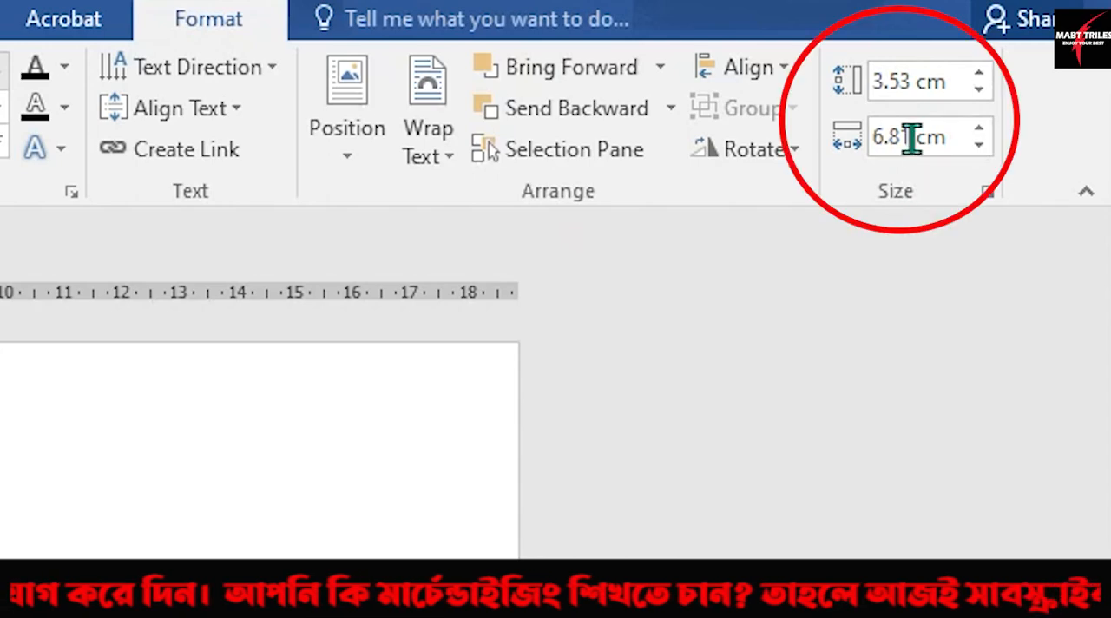
left_click(912, 89)
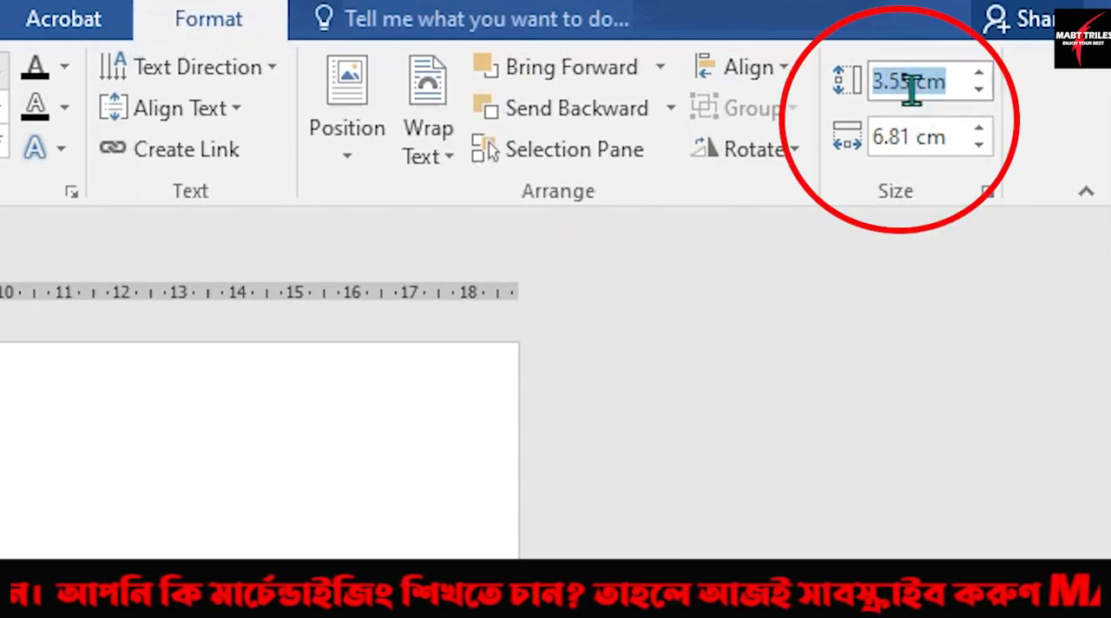
type("3")
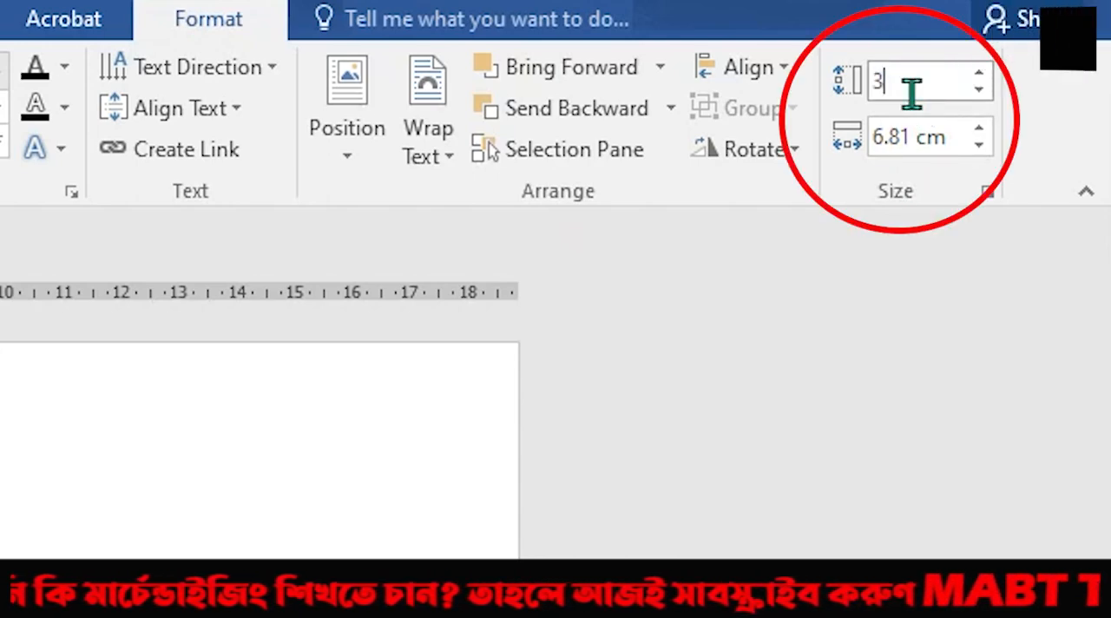
left_click(911, 136)
type("6.")
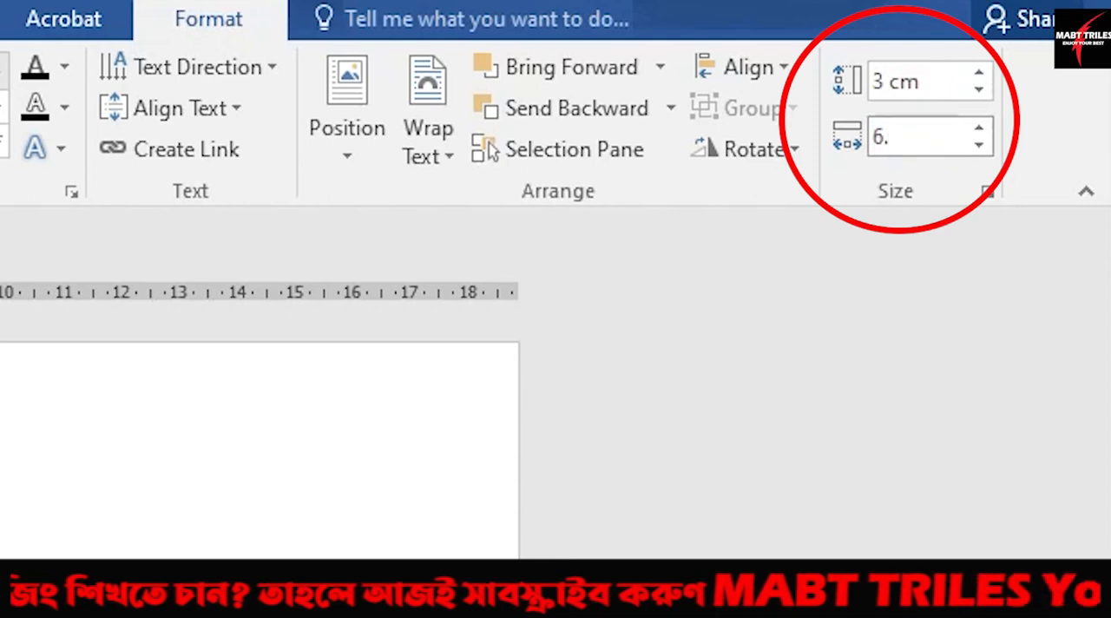
type("5")
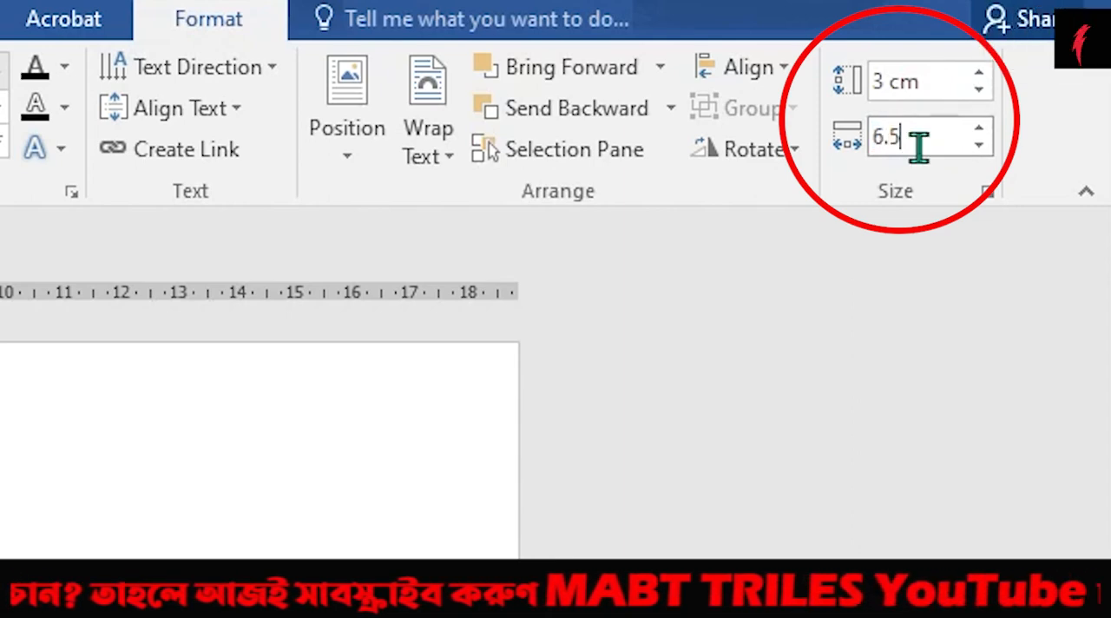
key("Return")
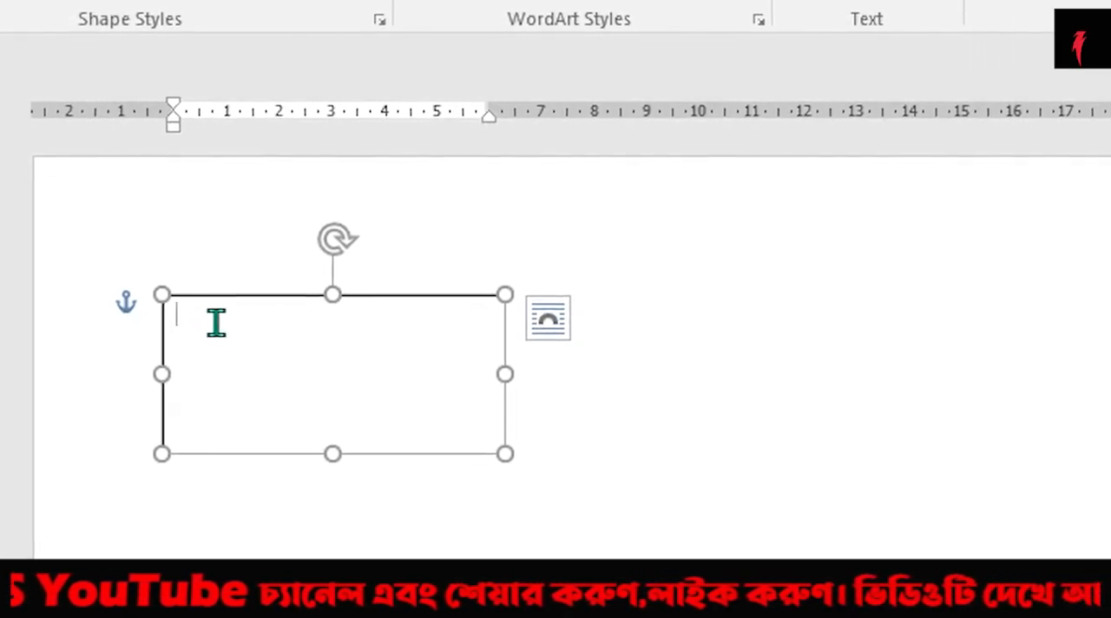
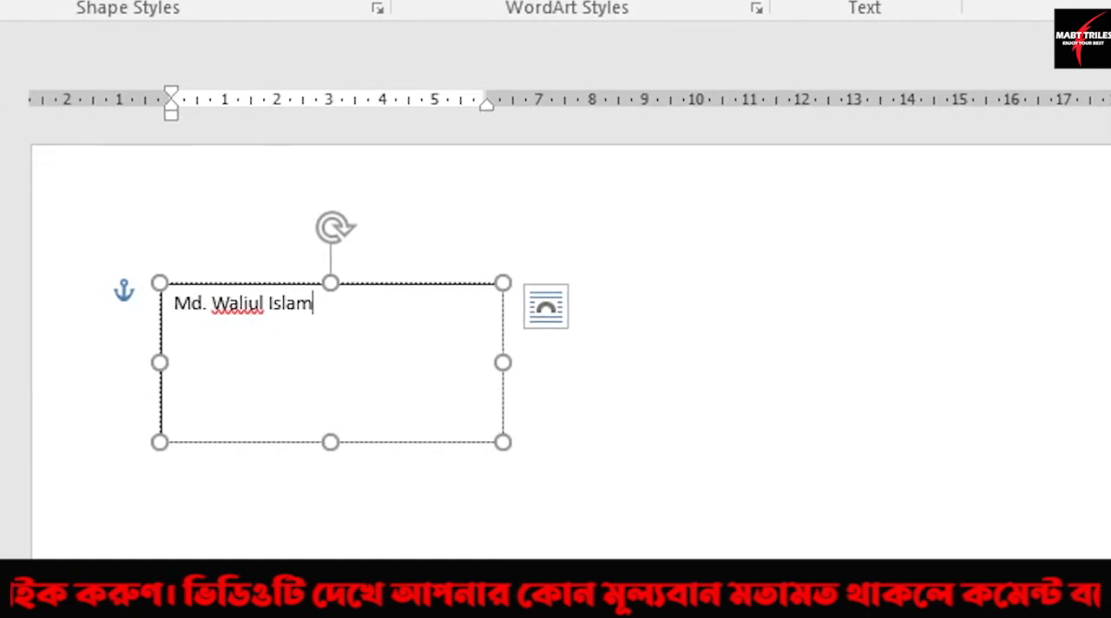
Step: Fill the text box with three lines: the signatory's full name, "Cashier" and "Asthanir Housing Ltd."
key("Return")
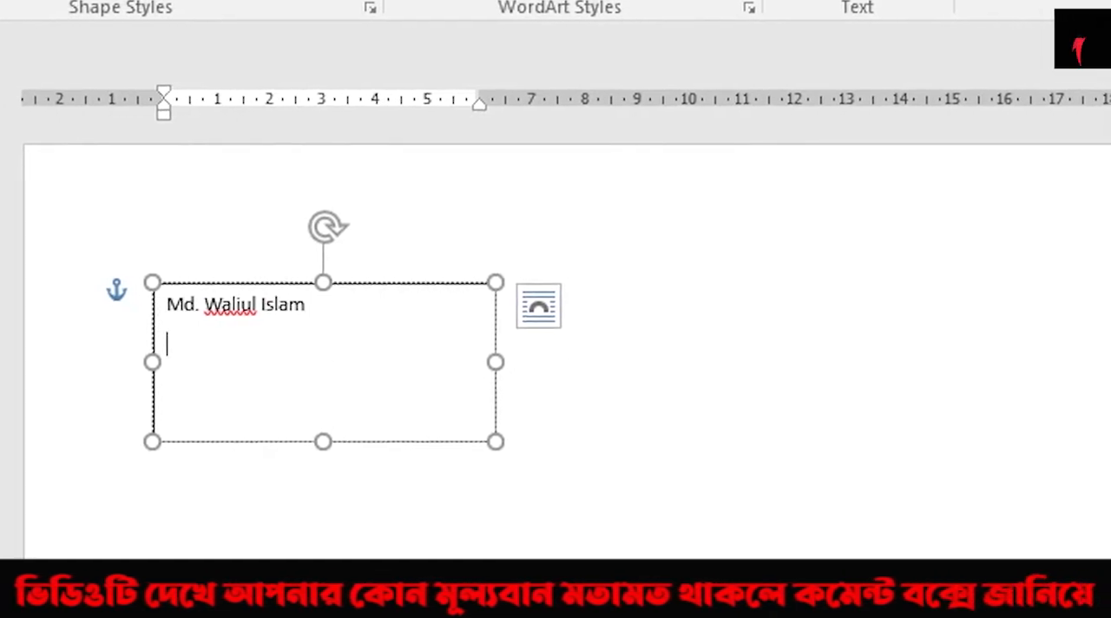
type("Ca")
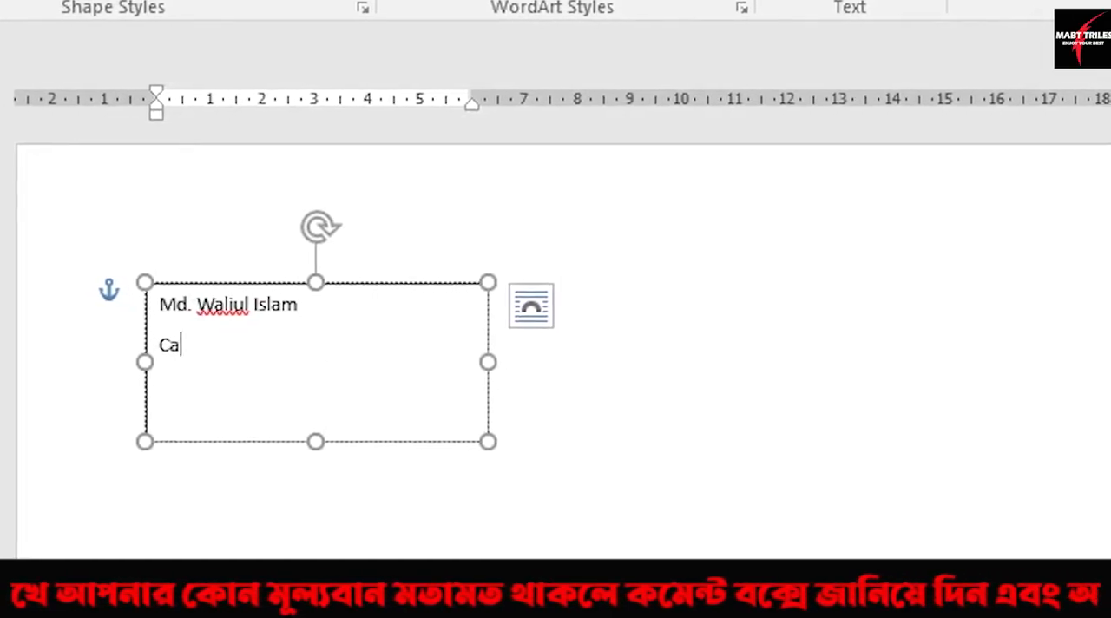
type("shier")
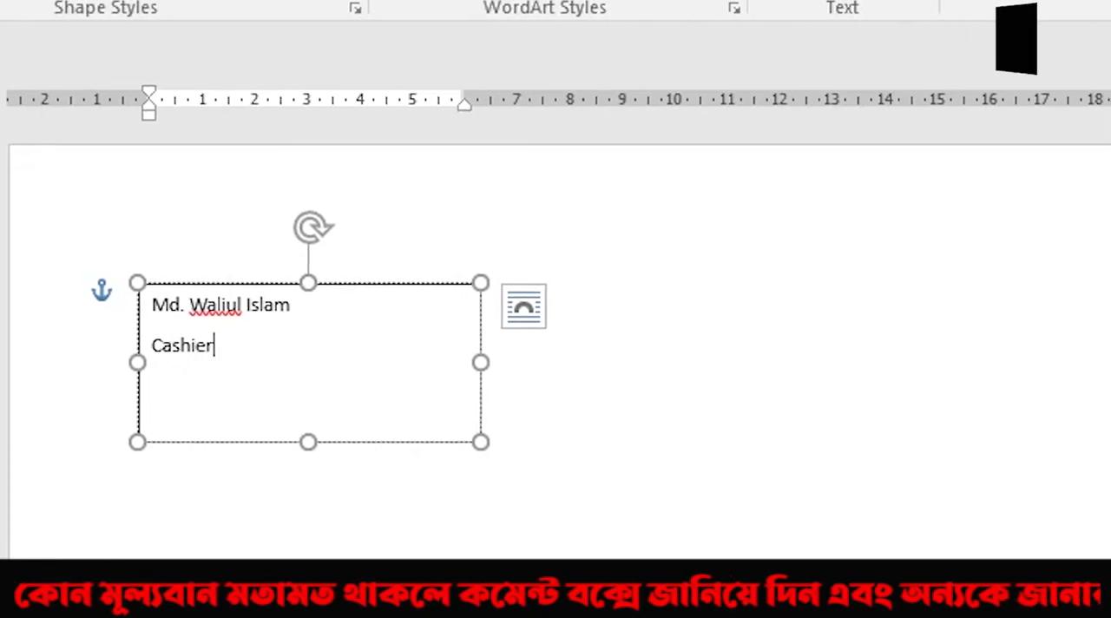
key("Return")
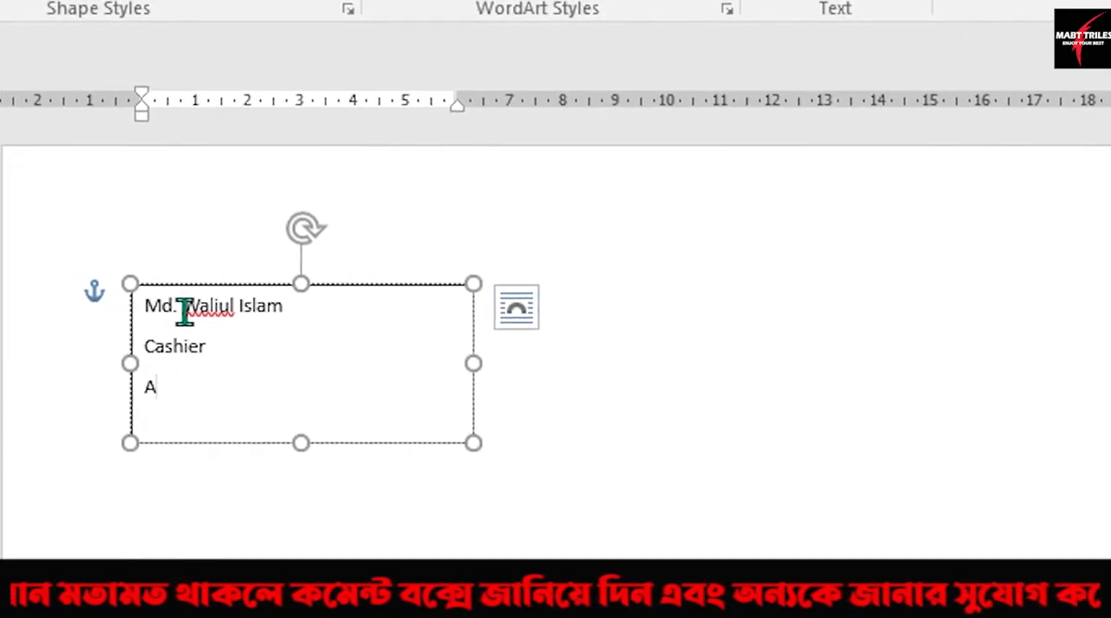
type("sthanir")
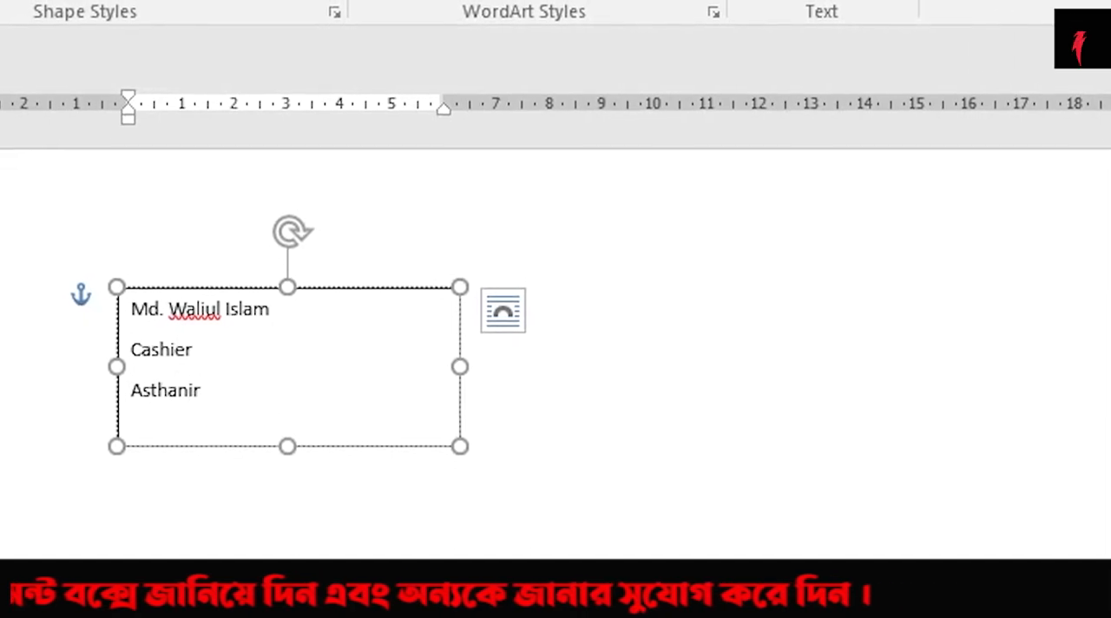
type(" Housing Lt")
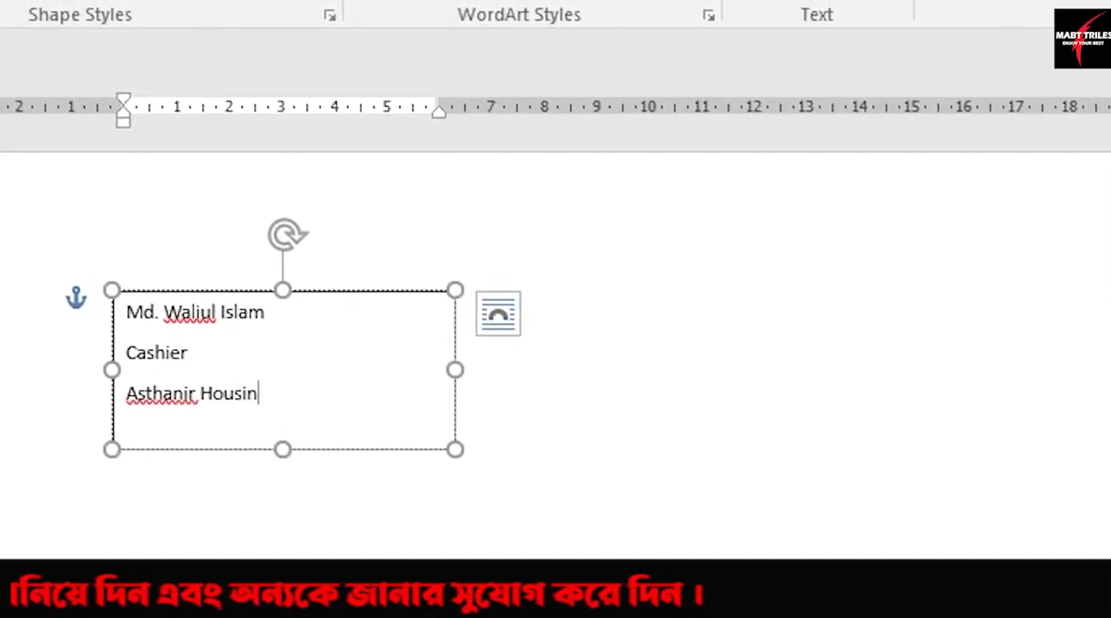
type("d.")
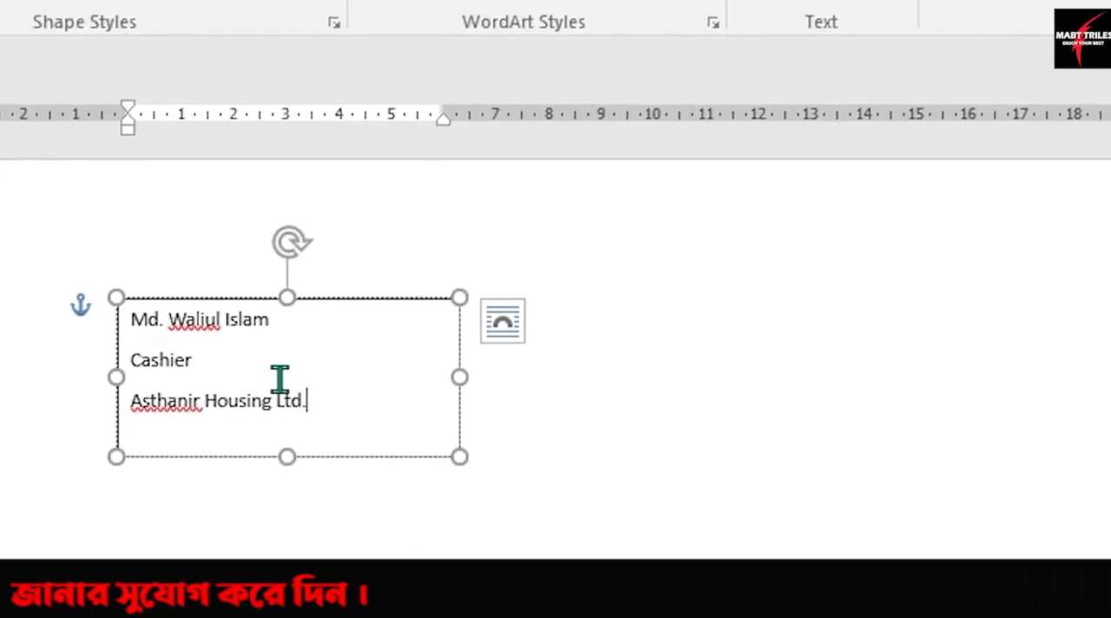
Step: Make all three lines of the text box bold and centre them
left_click_drag(309, 398, 142, 318)
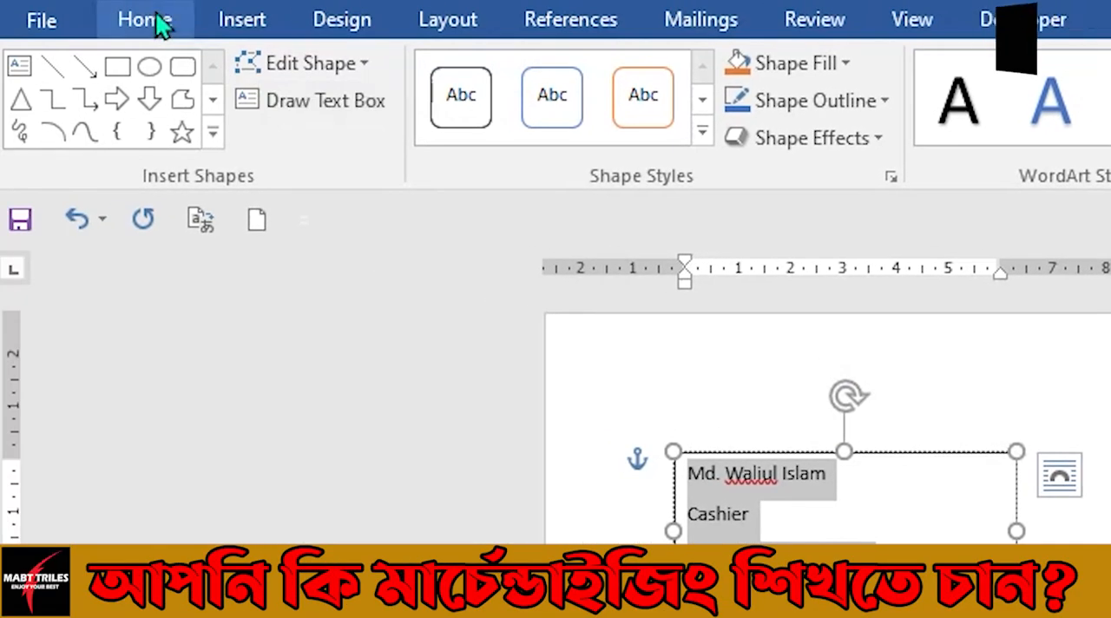
left_click(146, 21)
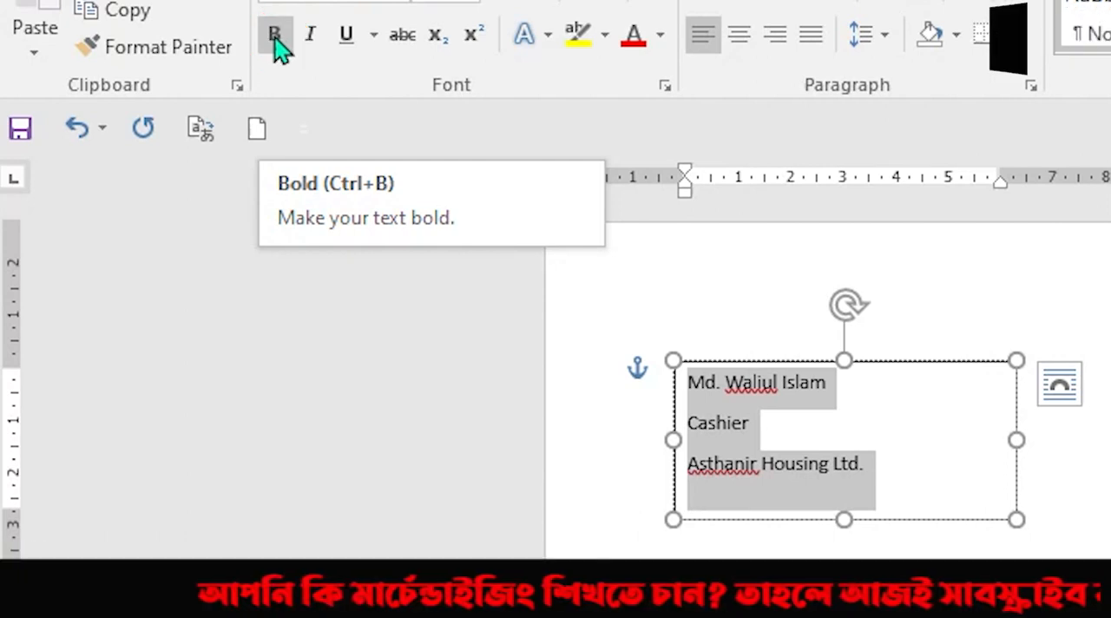
left_click(276, 45)
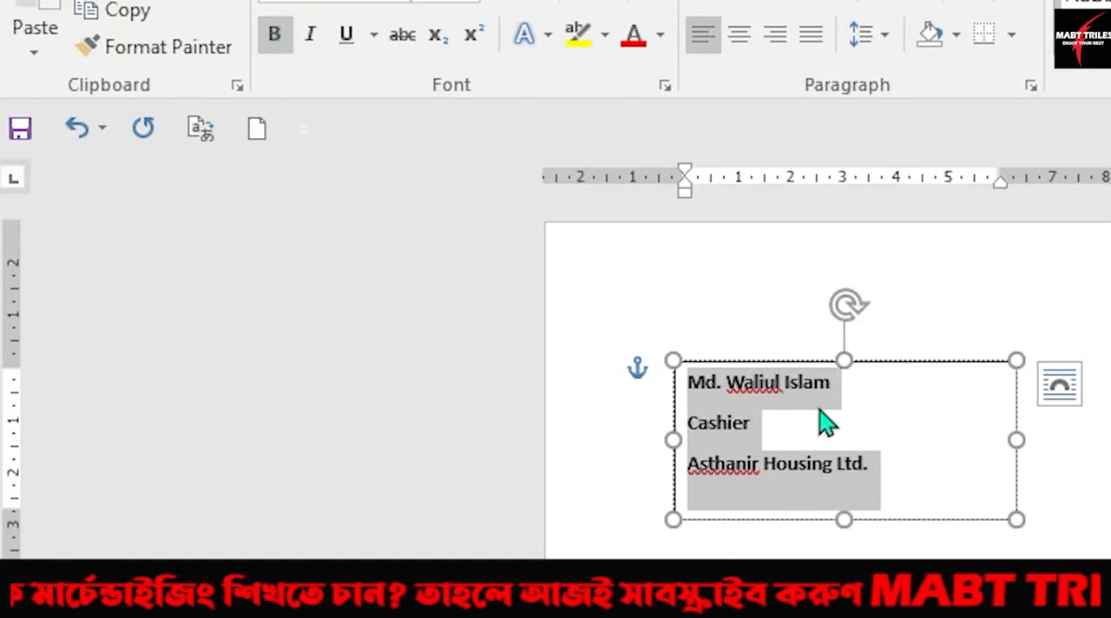
left_click(740, 34)
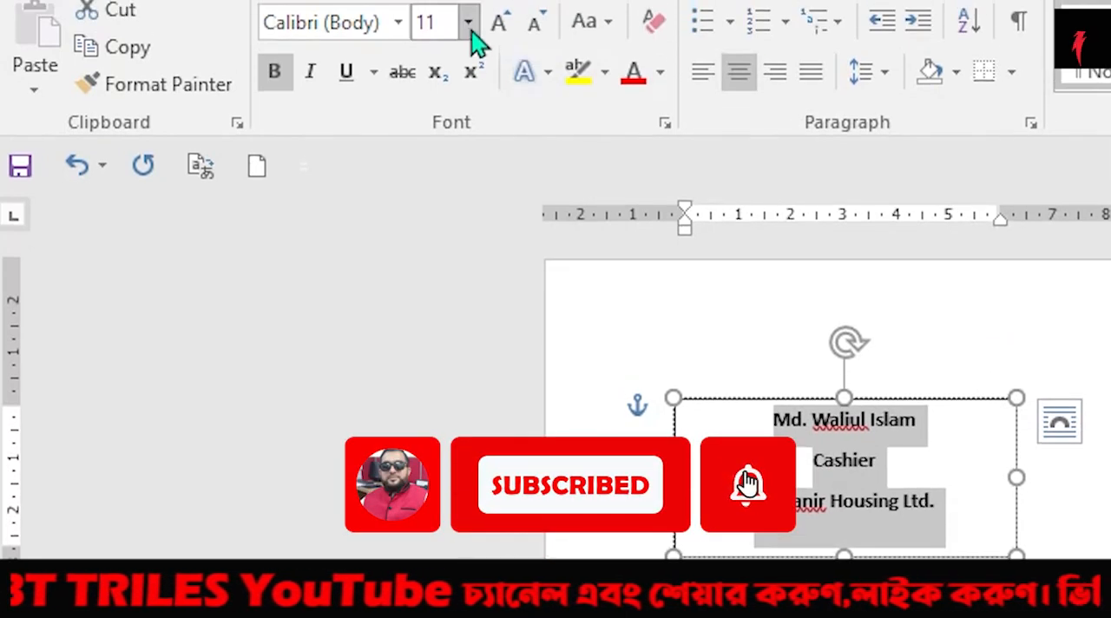
Step: Set the three signature lines to font size 14 and remove the space after their paragraphs
left_click(471, 26)
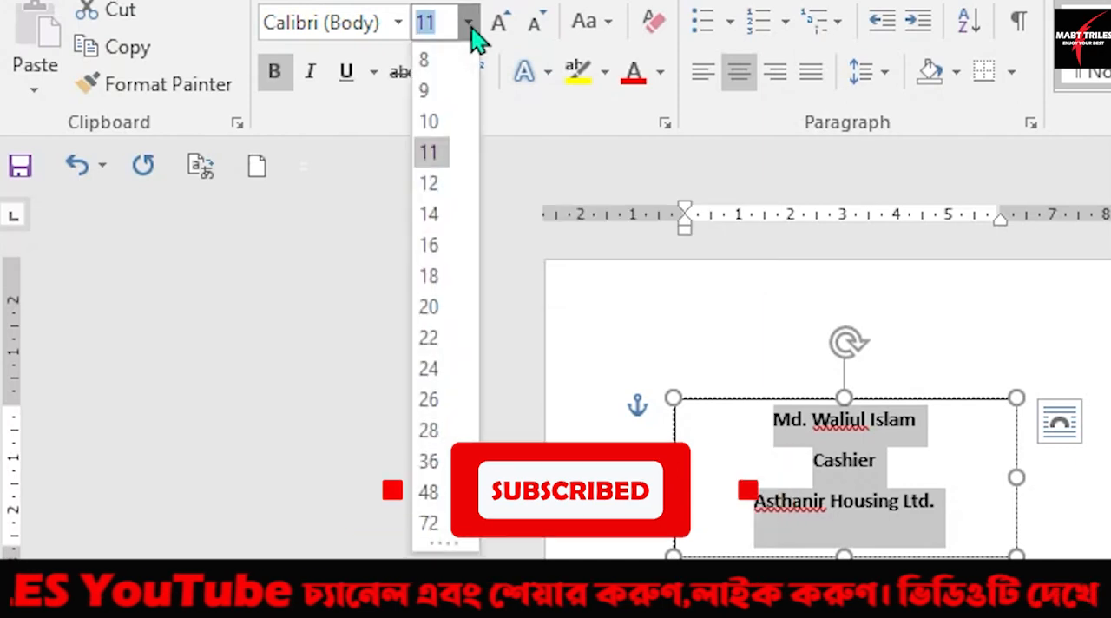
left_click(438, 214)
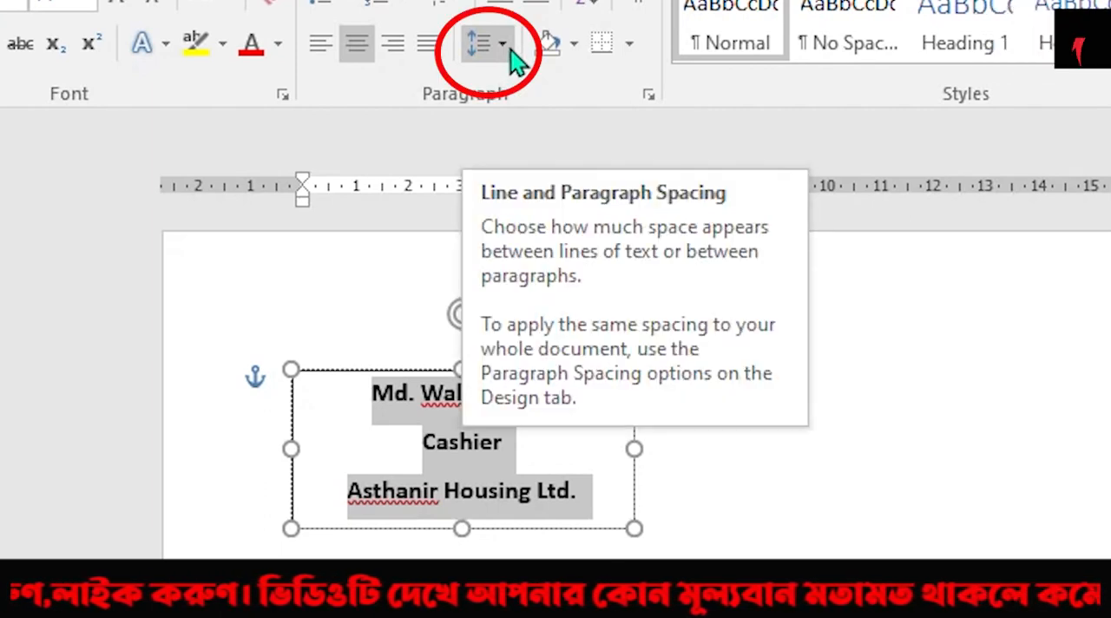
left_click(503, 45)
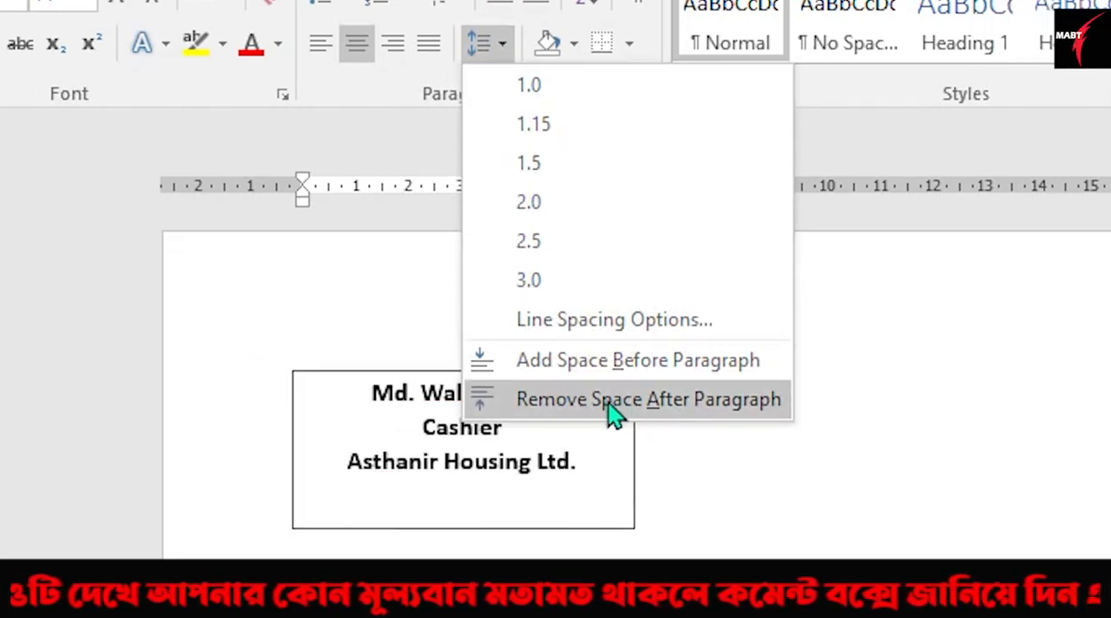
left_click(692, 401)
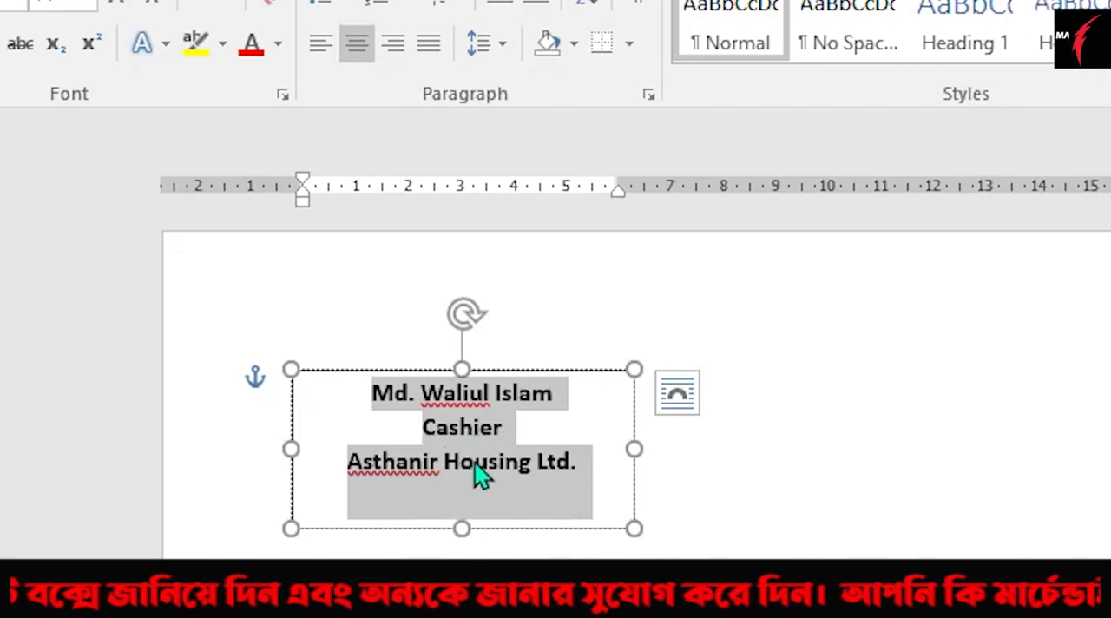
Step: Remove the outline from the signature text box
left_click(653, 486)
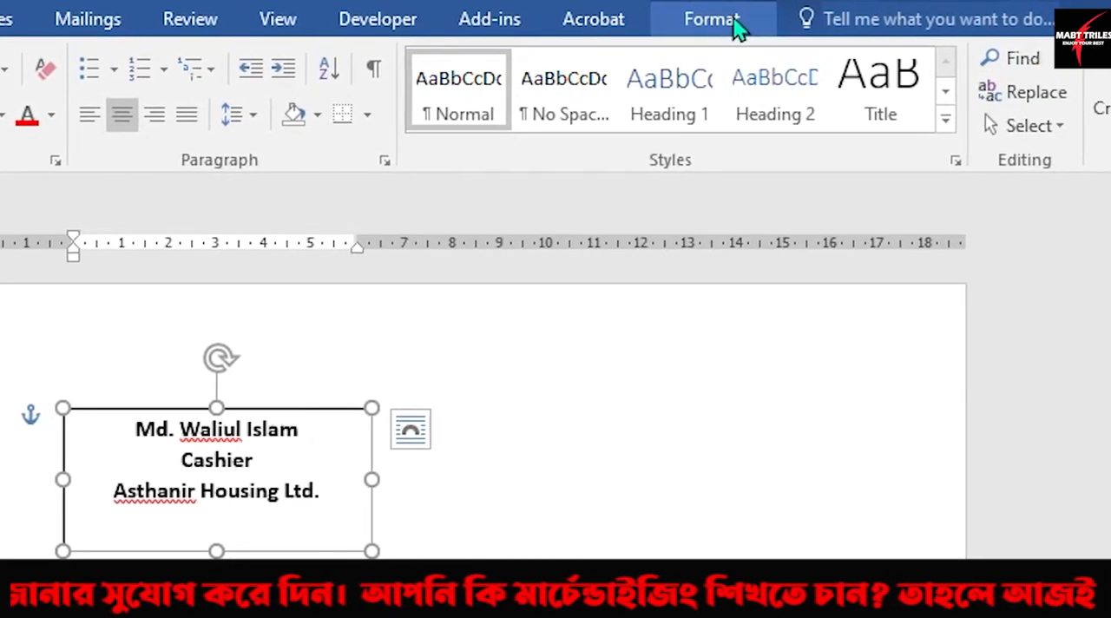
left_click(734, 25)
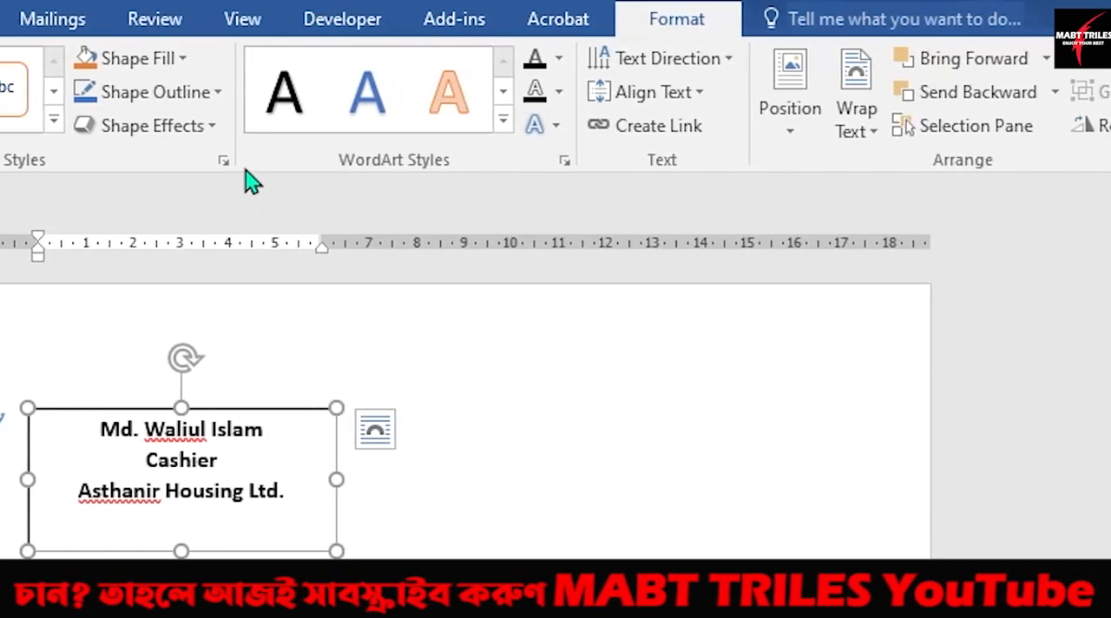
left_click(215, 94)
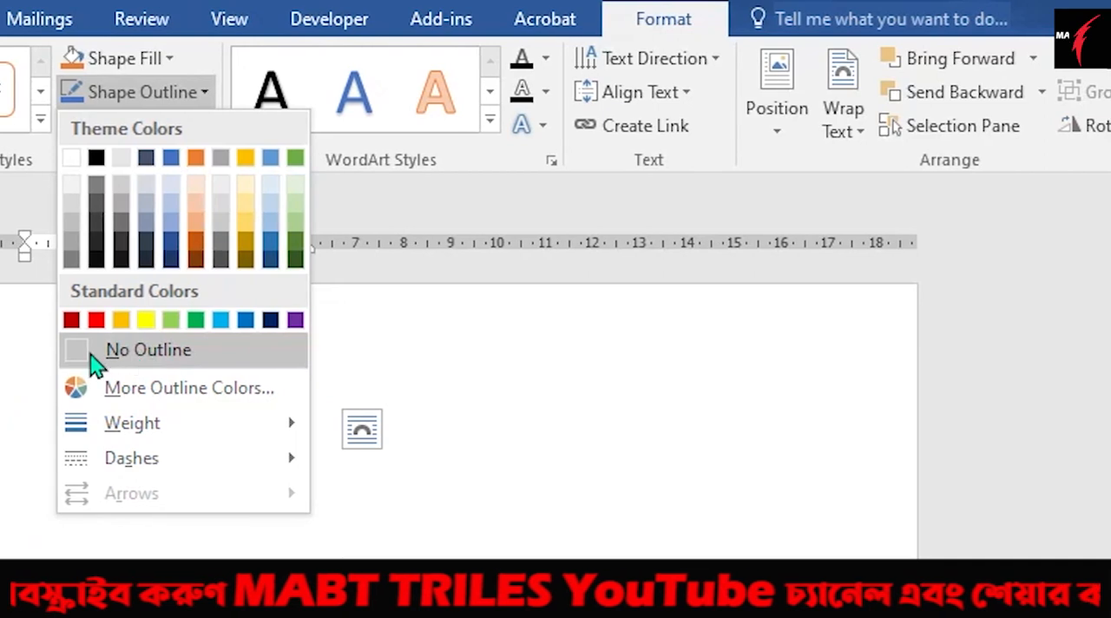
left_click(84, 359)
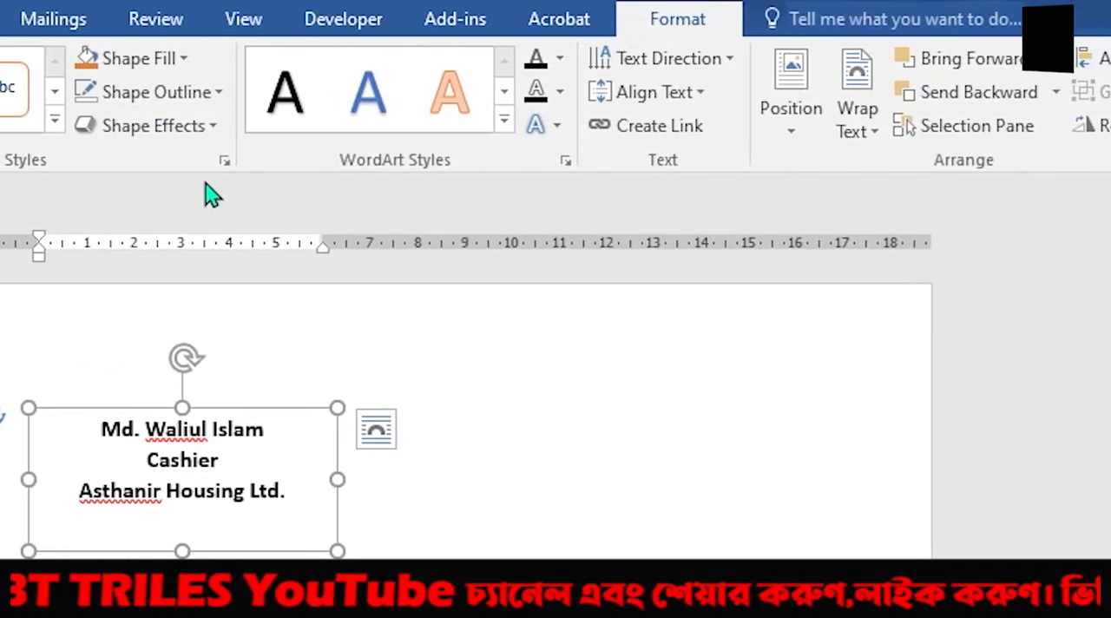
left_click(226, 95)
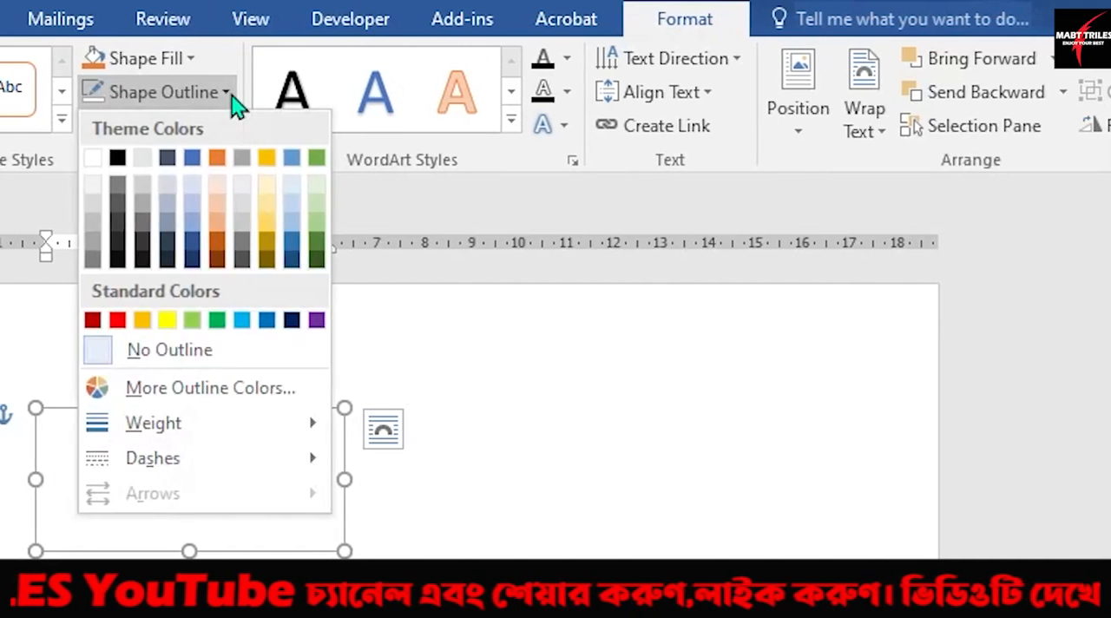
left_click(521, 325)
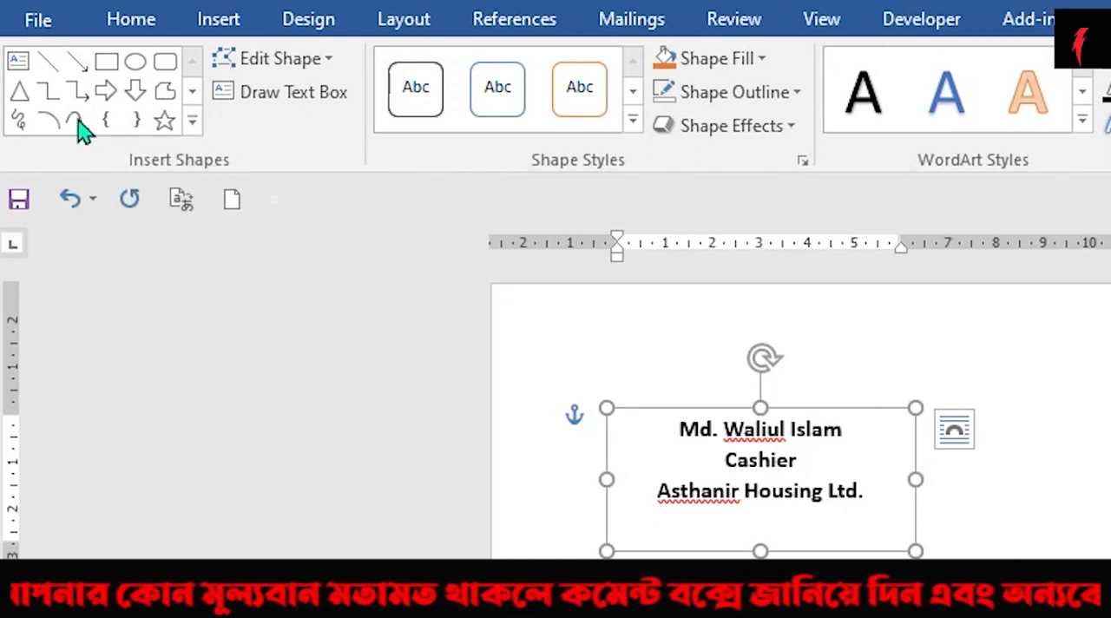
Step: Draw a straight horizontal line along the text box's full upper edge and colour it black
left_click(50, 67)
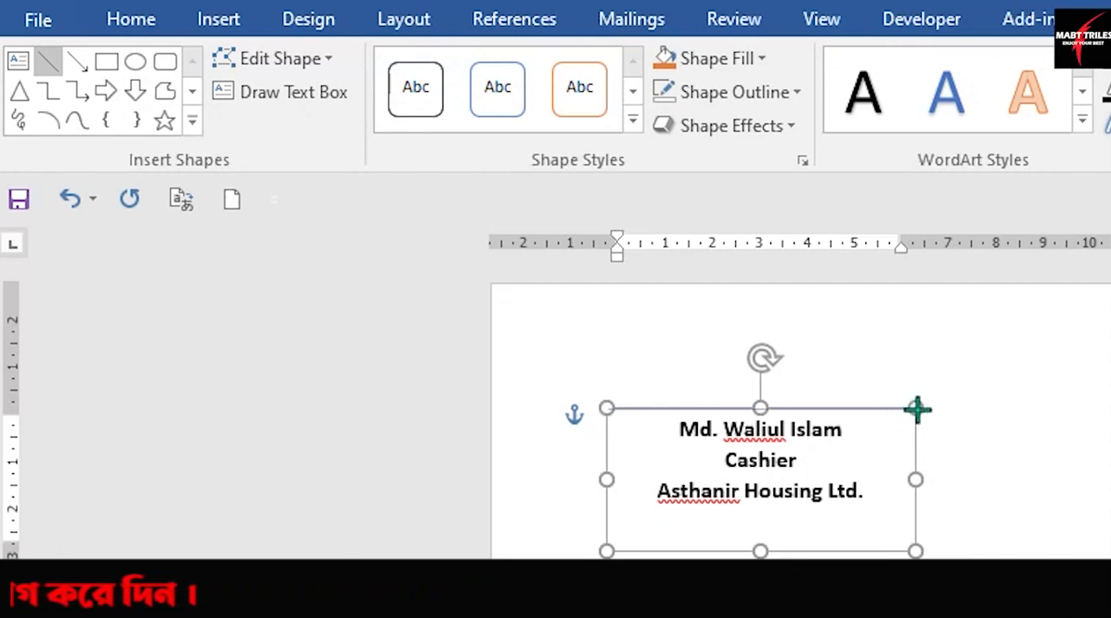
left_click_drag(607, 409, 917, 409)
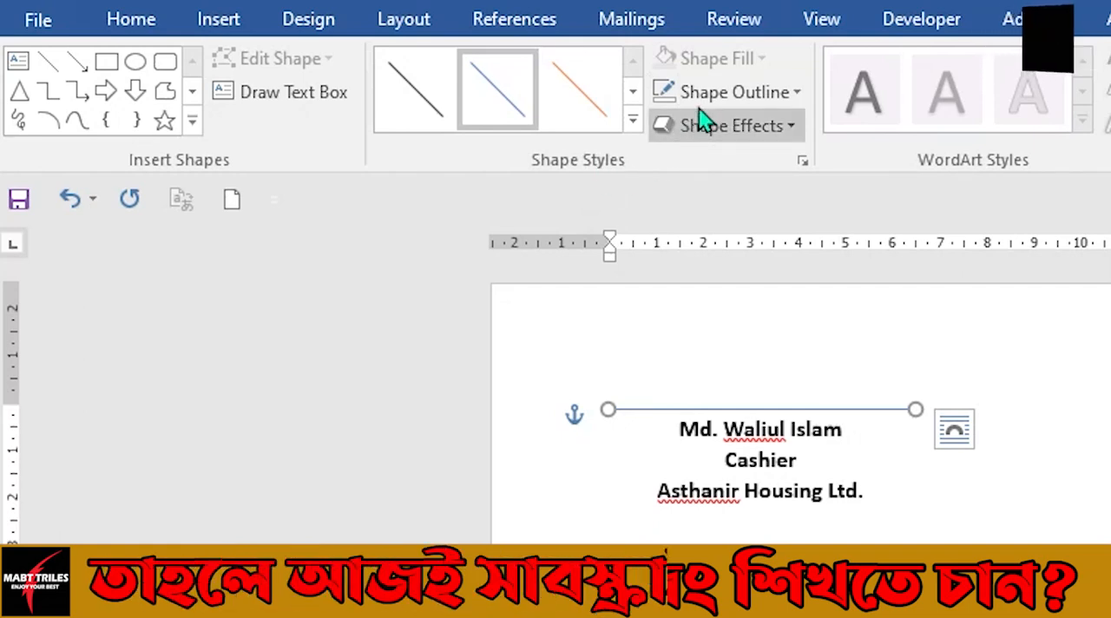
left_click(796, 93)
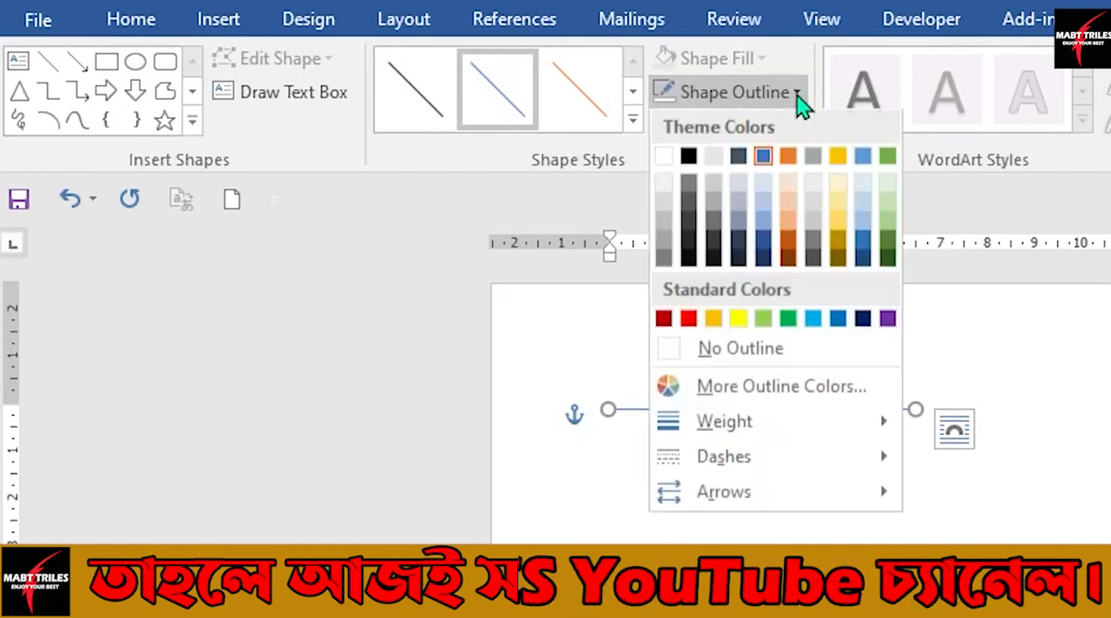
left_click(688, 163)
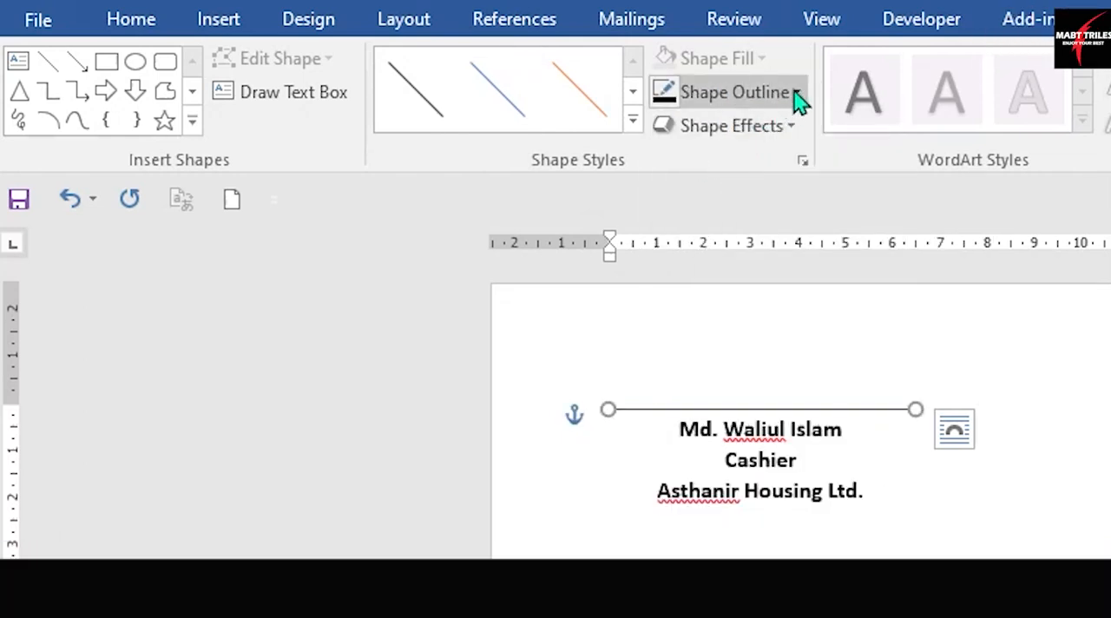
Step: Set the weight of the signature line to 1½ pt
left_click(795, 93)
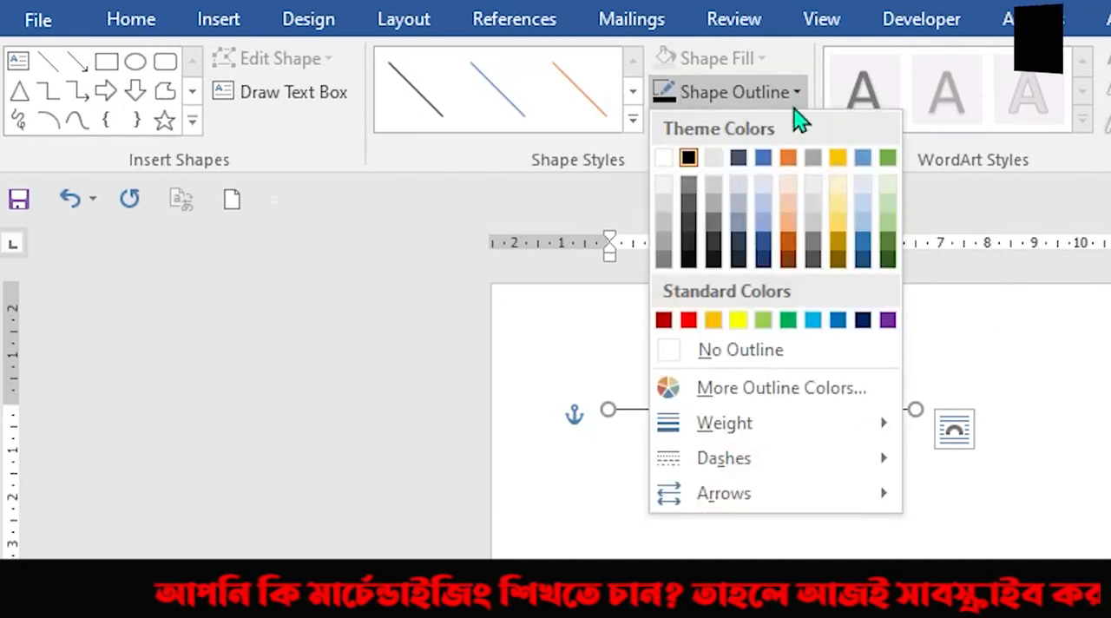
mouse_move(732, 432)
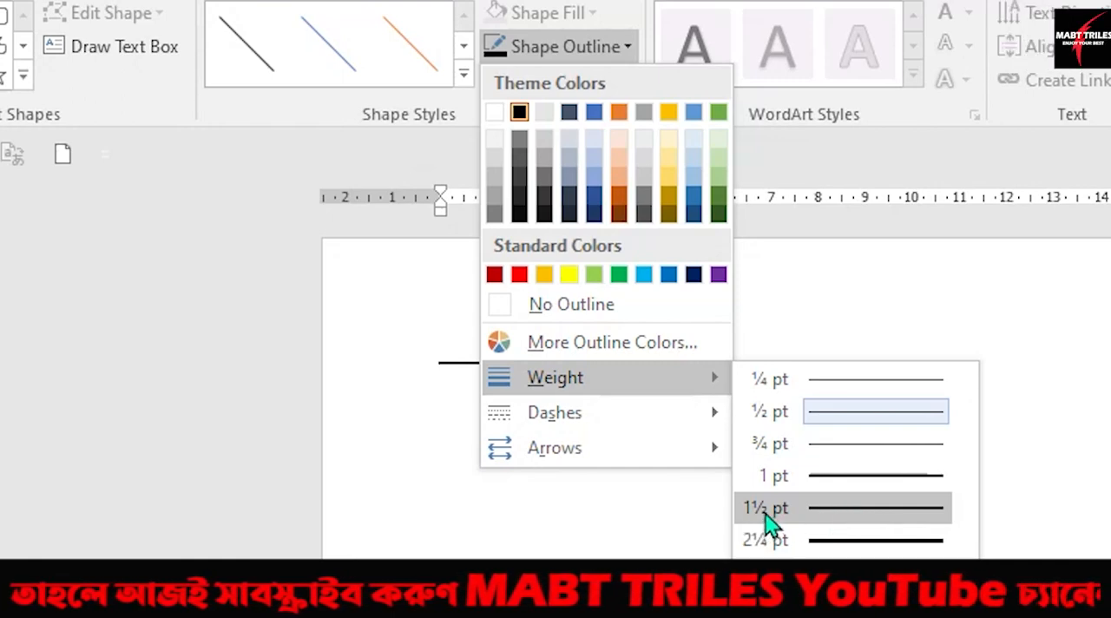
left_click(832, 512)
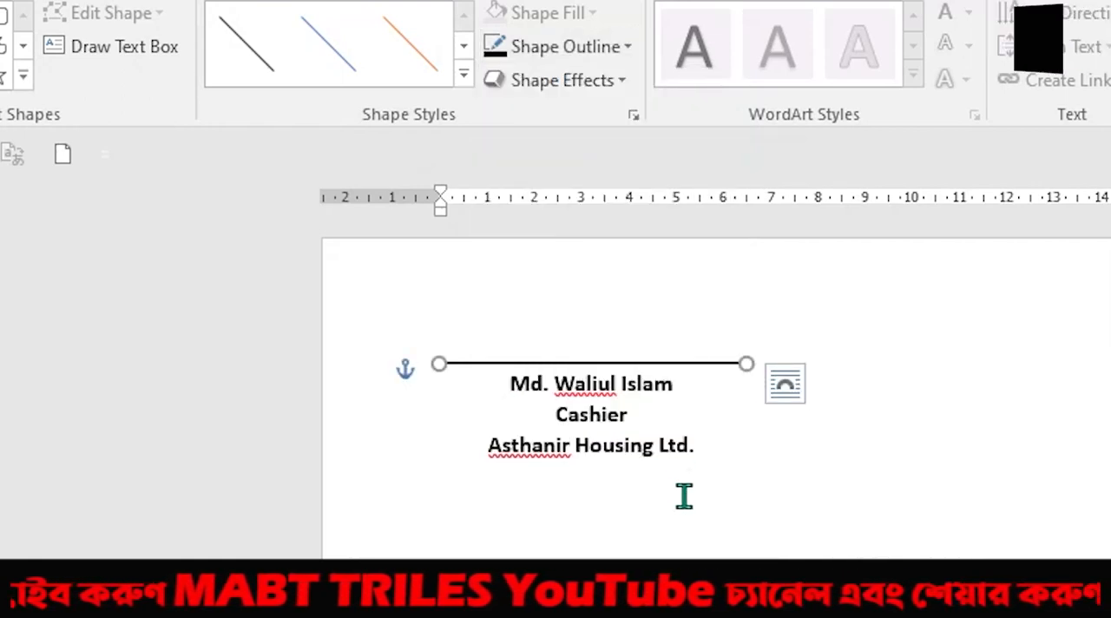
Step: Select both the text box and the straight connector with the Selection Pane and group them into one object
left_click(646, 453)
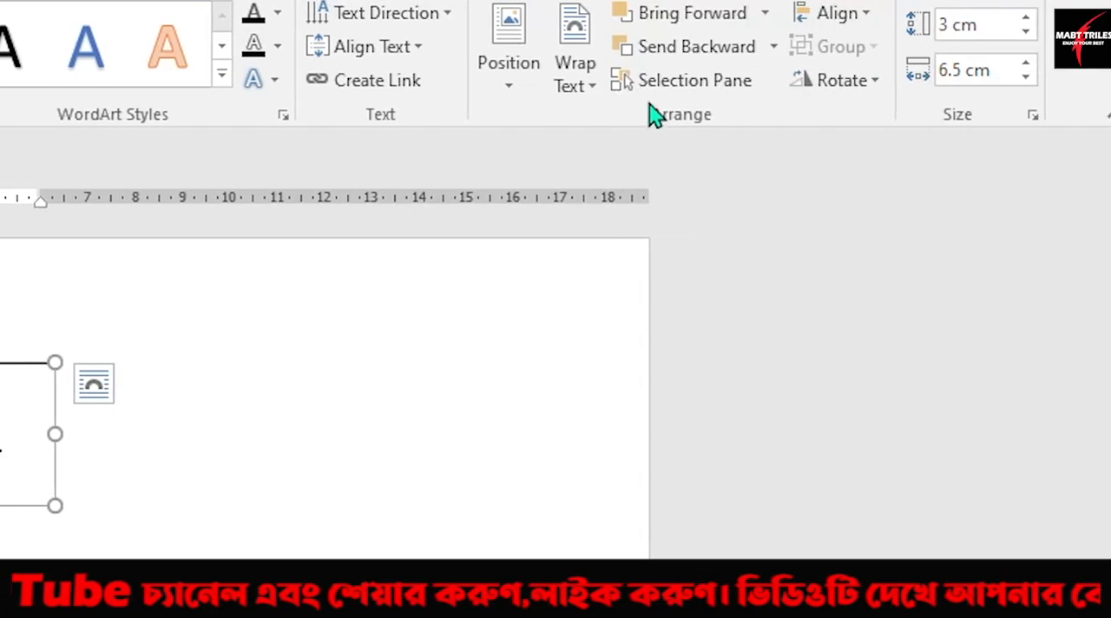
left_click(719, 86)
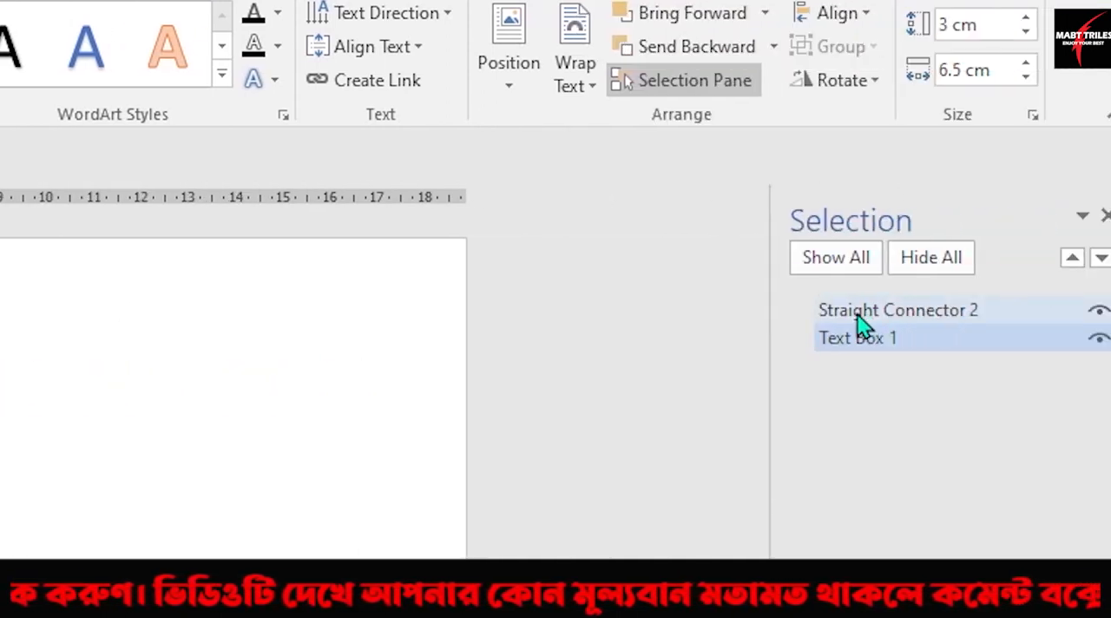
left_click(864, 313, "ctrl")
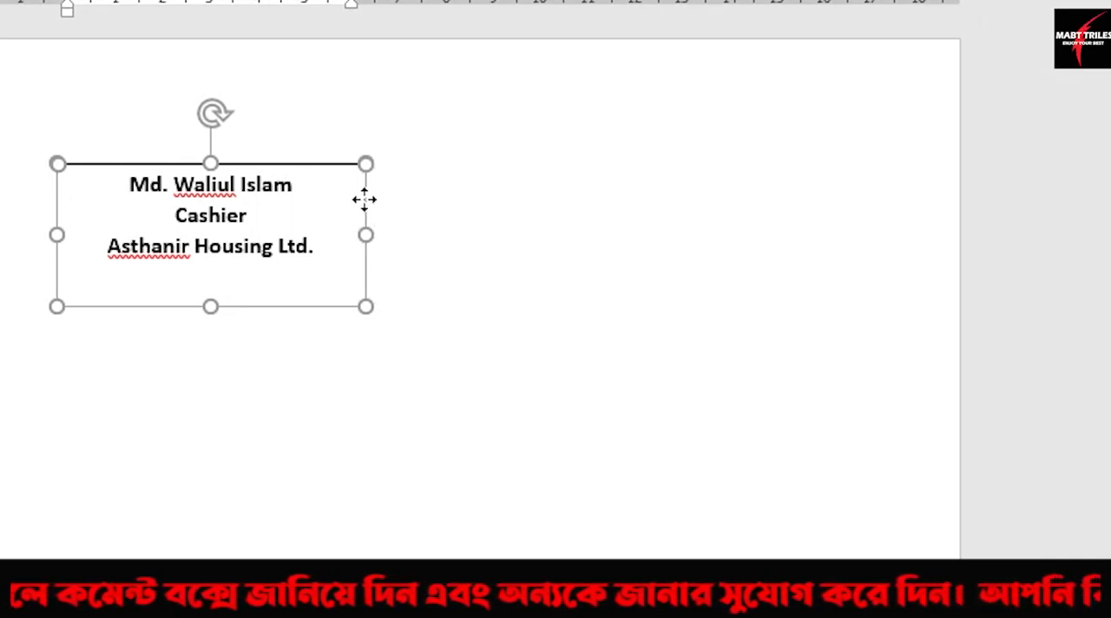
right_click(364, 200)
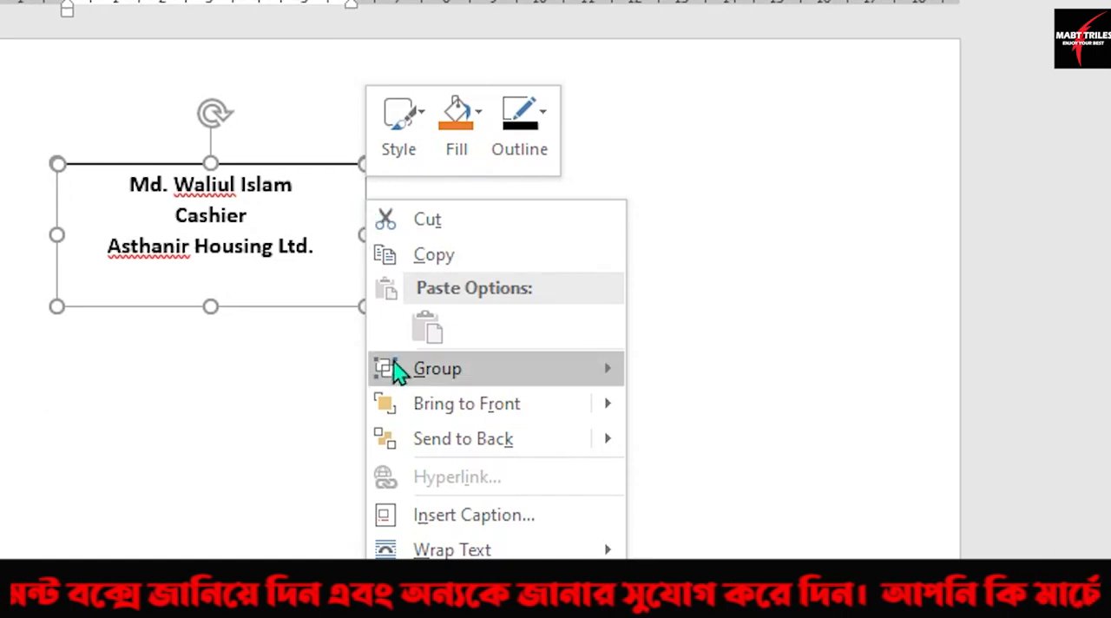
mouse_move(466, 377)
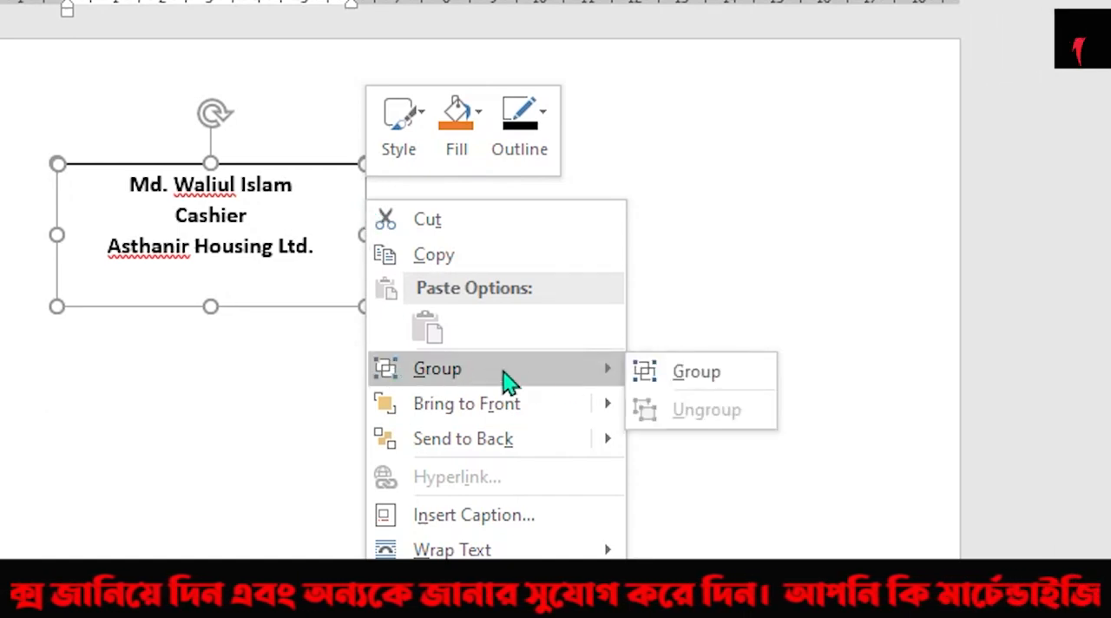
left_click(698, 373)
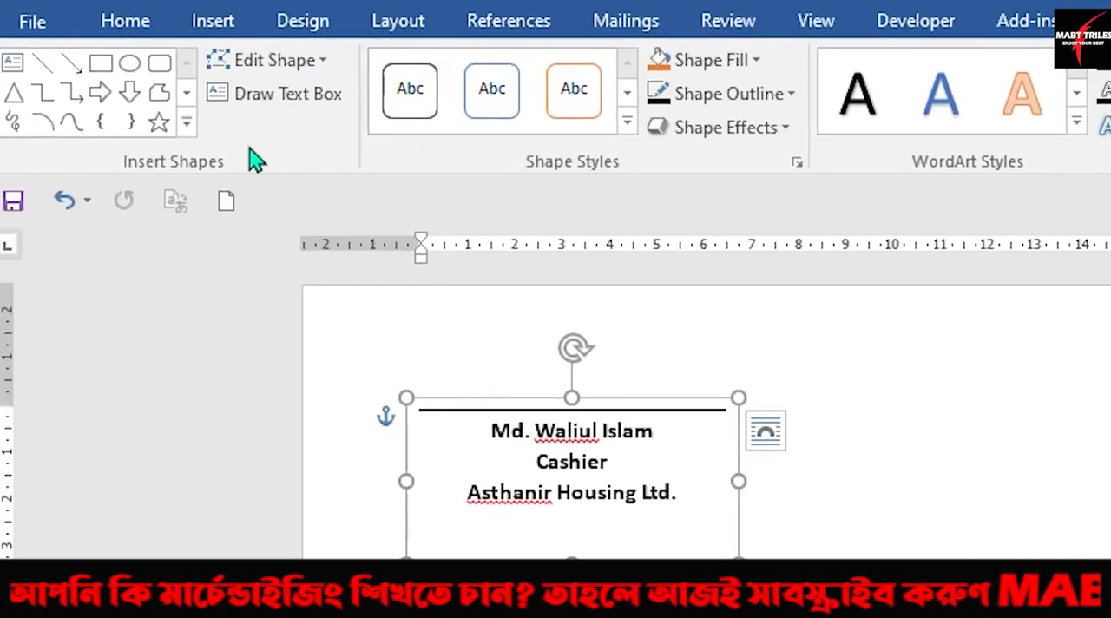
Step: Close the Selection Pane and start saving the grouped signature block to the Quick Part Gallery
left_click(209, 20)
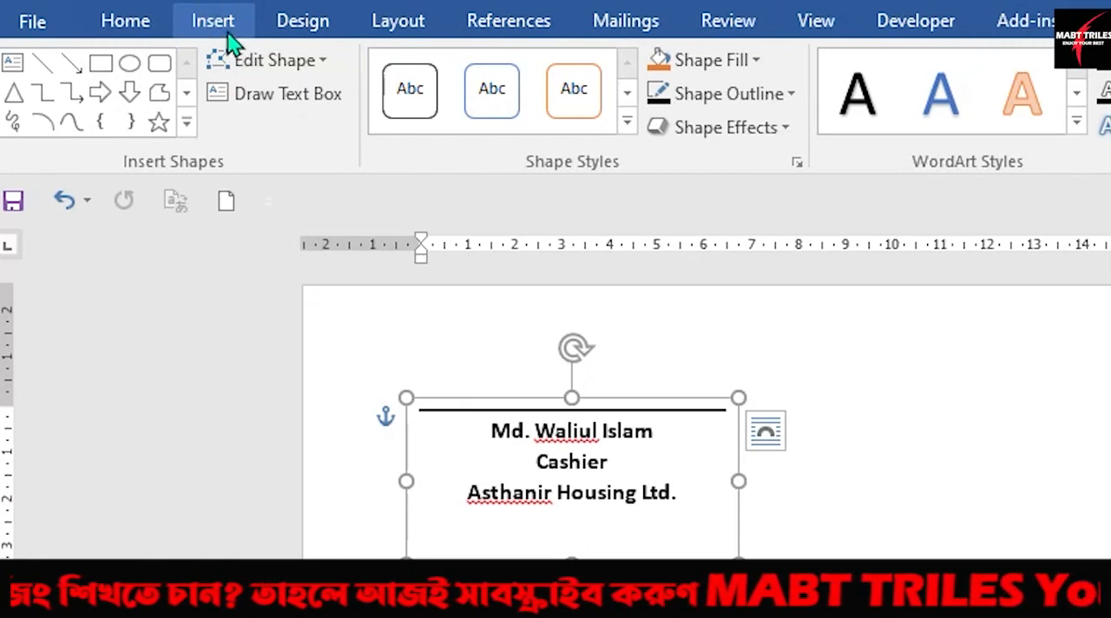
left_click(213, 25)
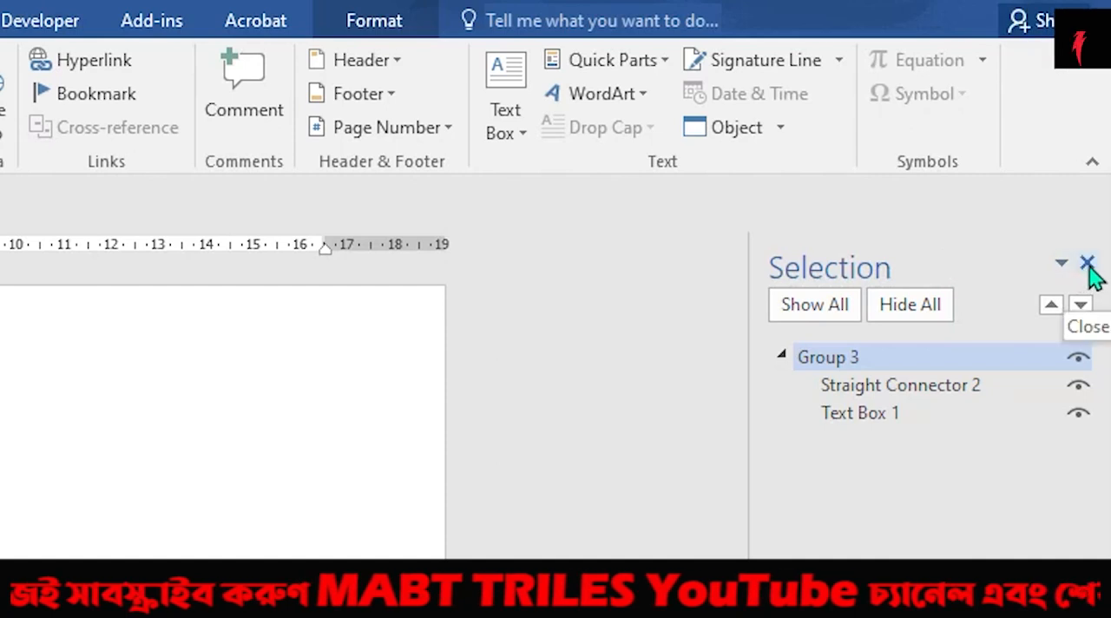
left_click(1087, 263)
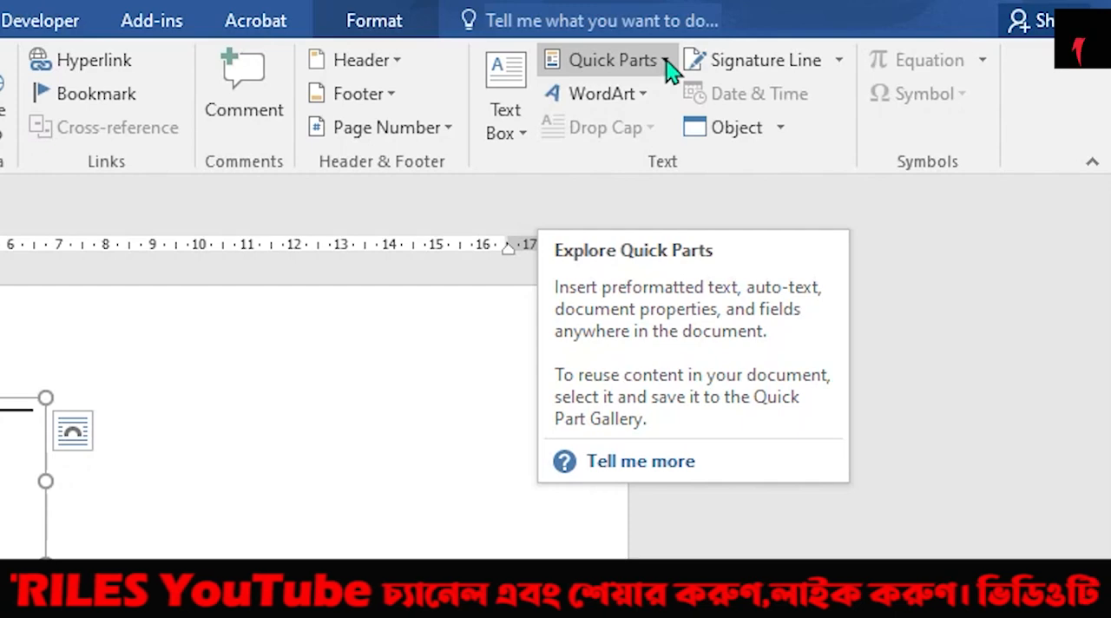
left_click(666, 62)
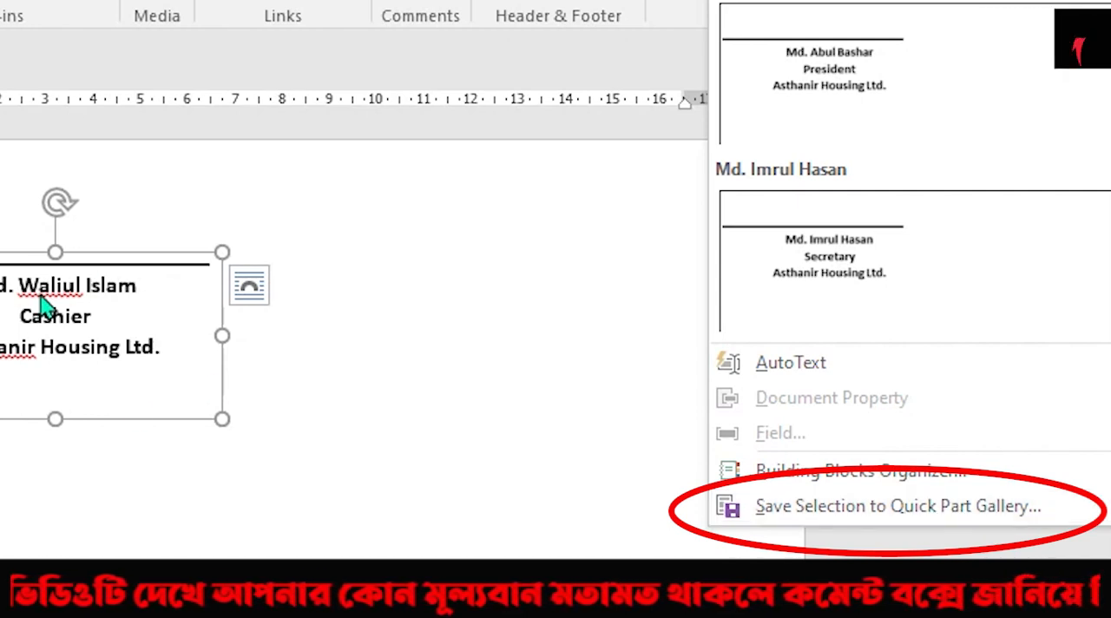
left_click(792, 512)
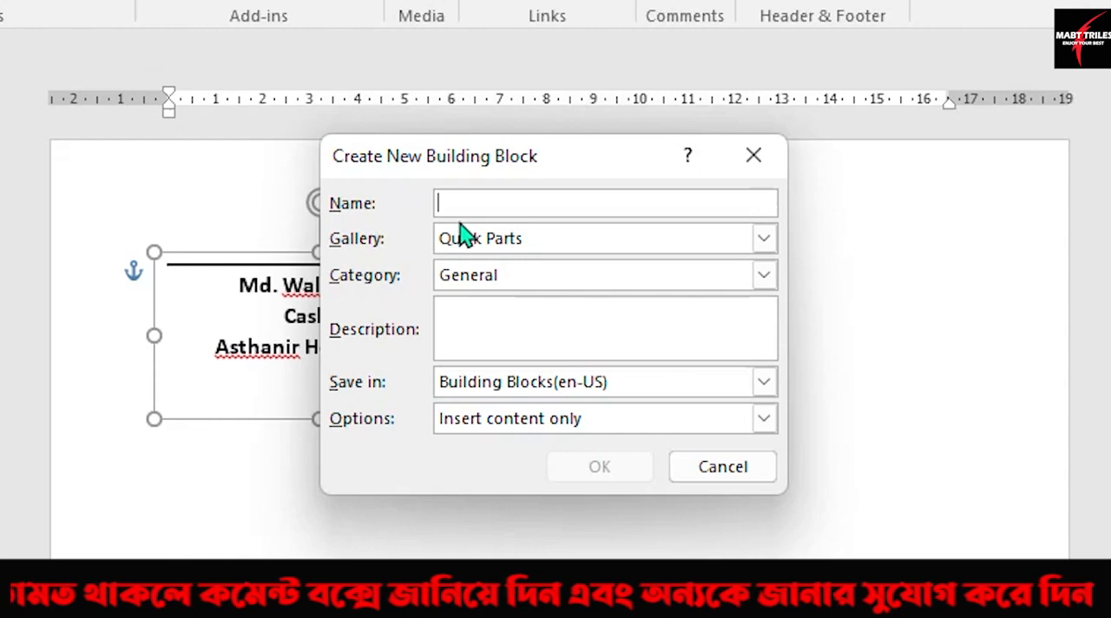
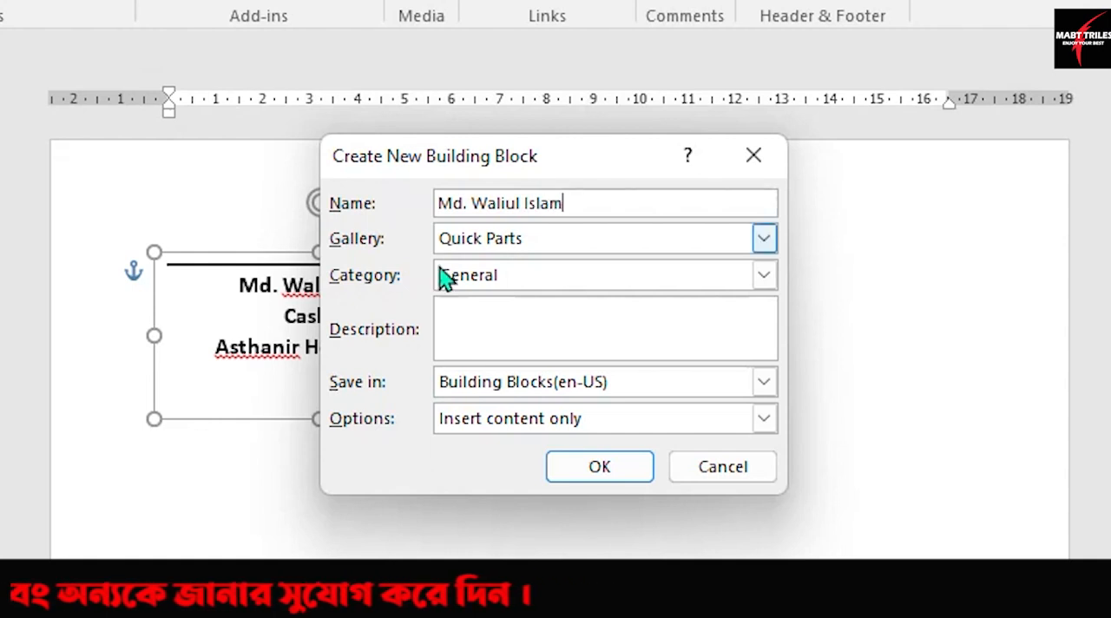
Step: Enter the cashier's full name as the building block's name and choose Quick Parts as its gallery
left_click(647, 250)
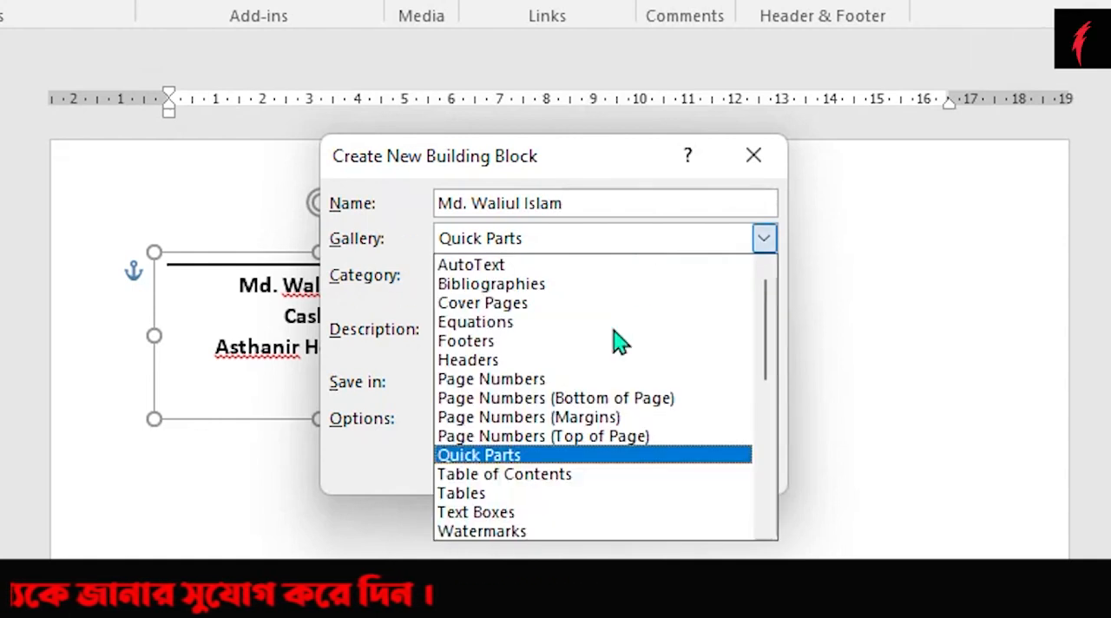
left_click(525, 459)
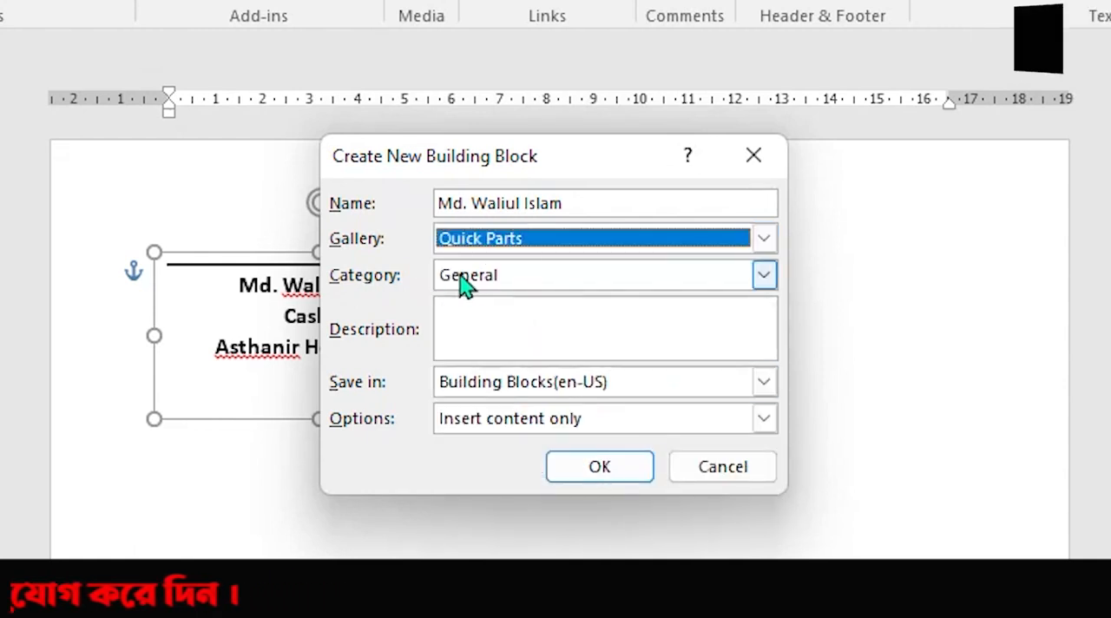
left_click(555, 279)
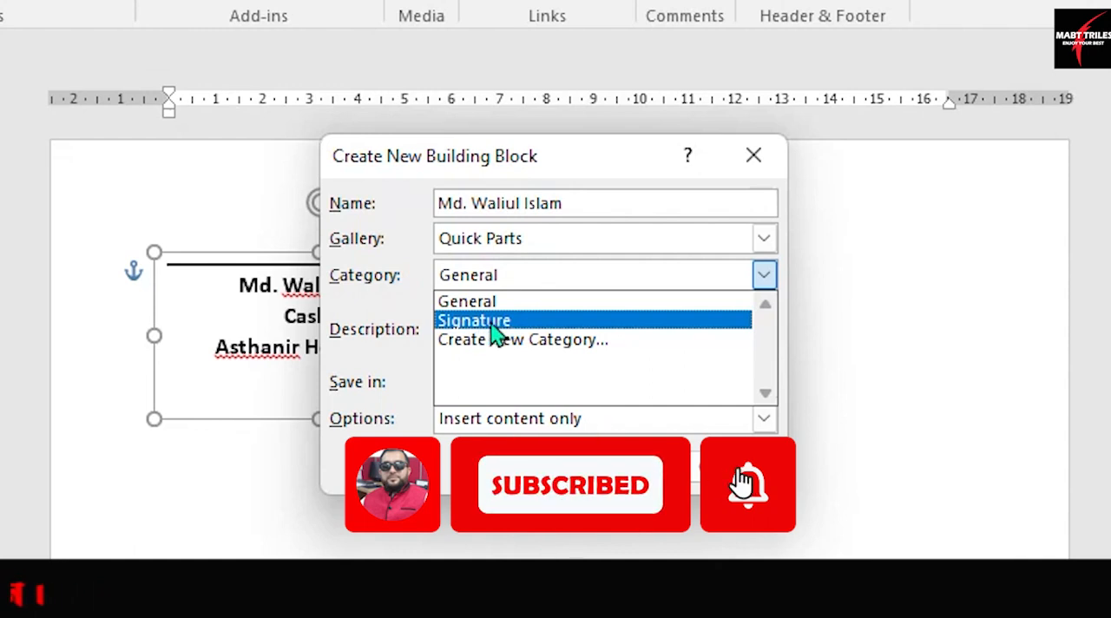
left_click(531, 346)
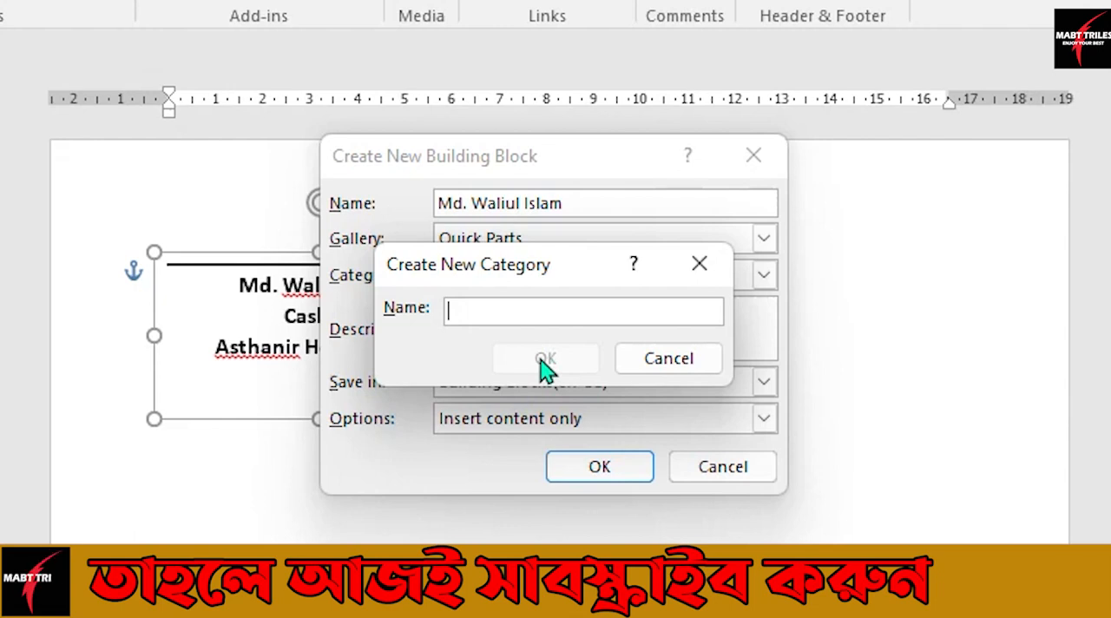
type("S")
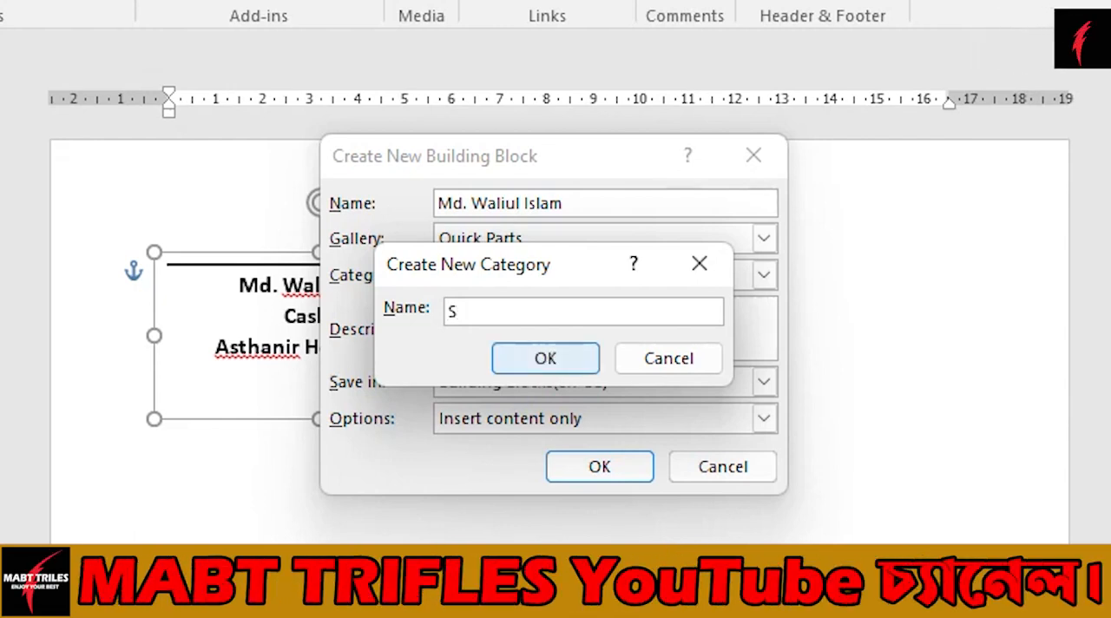
type("ig")
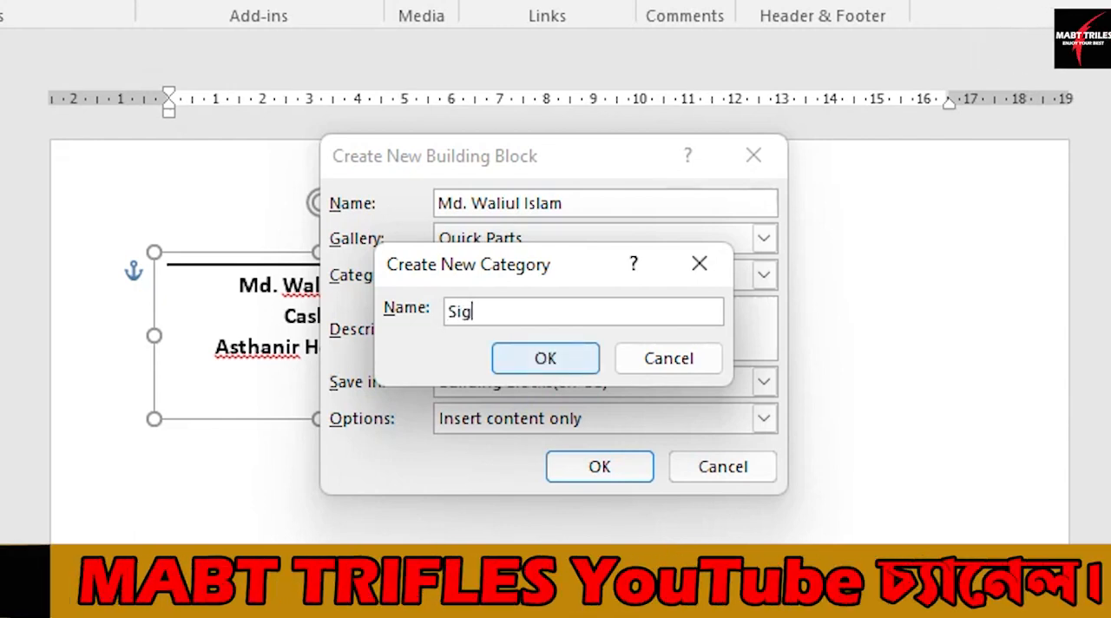
type("nature")
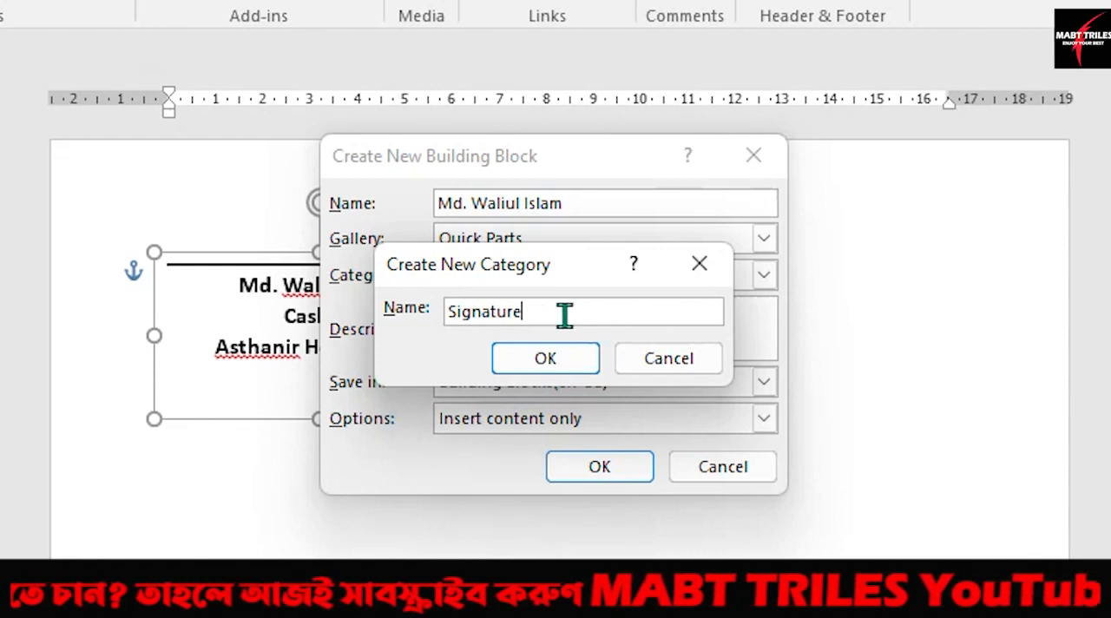
left_click(657, 360)
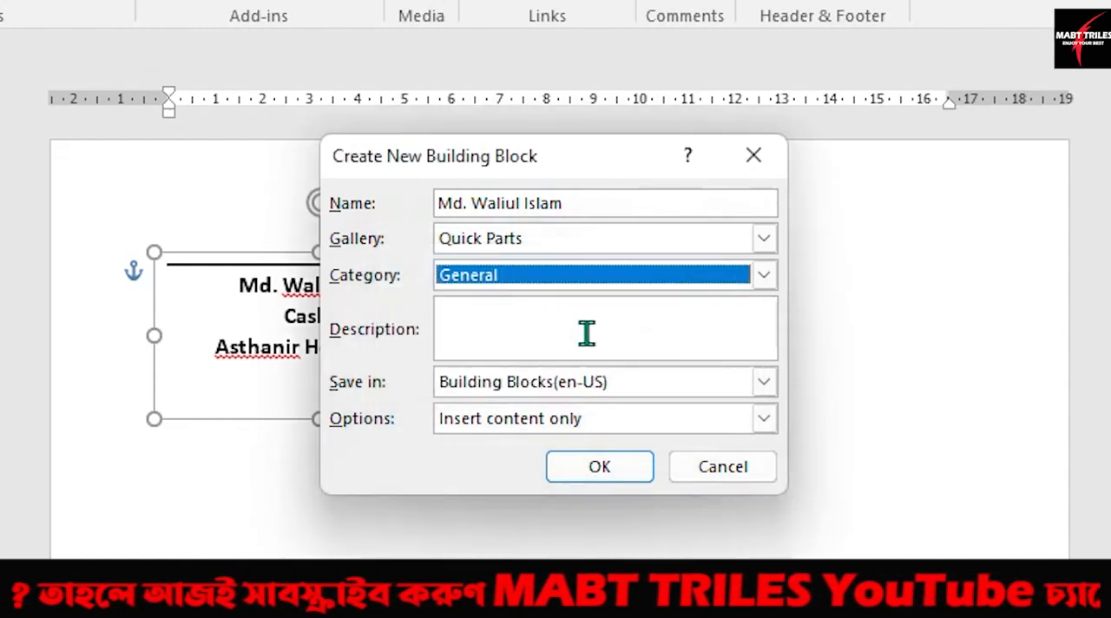
Step: Assign the building block to the existing Signature category, save it, and deselect the signature block on the page
left_click(587, 279)
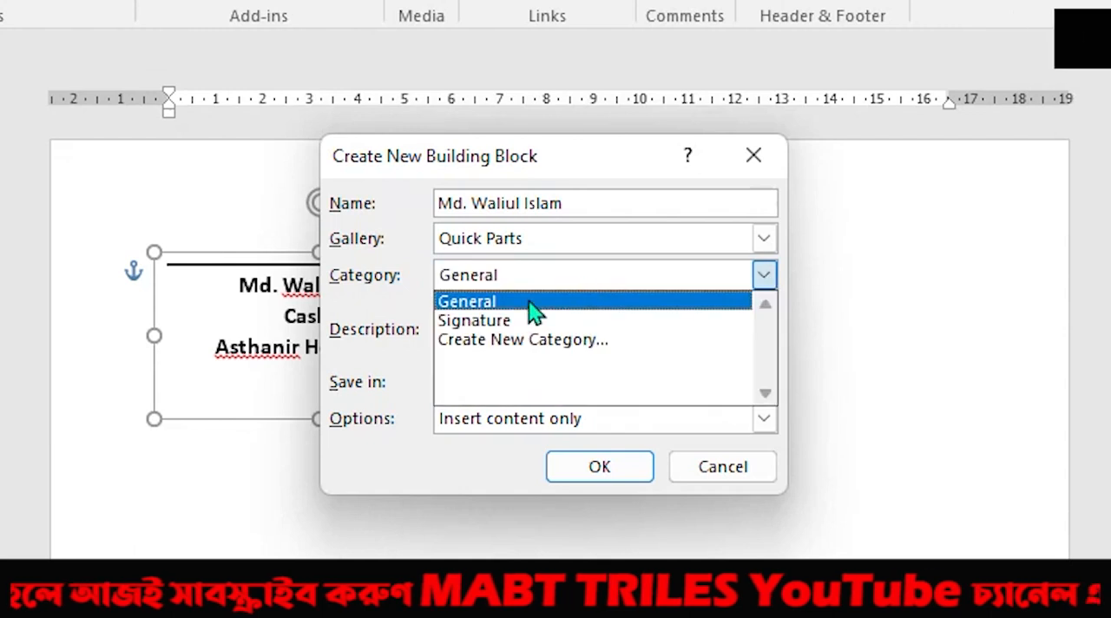
left_click(488, 323)
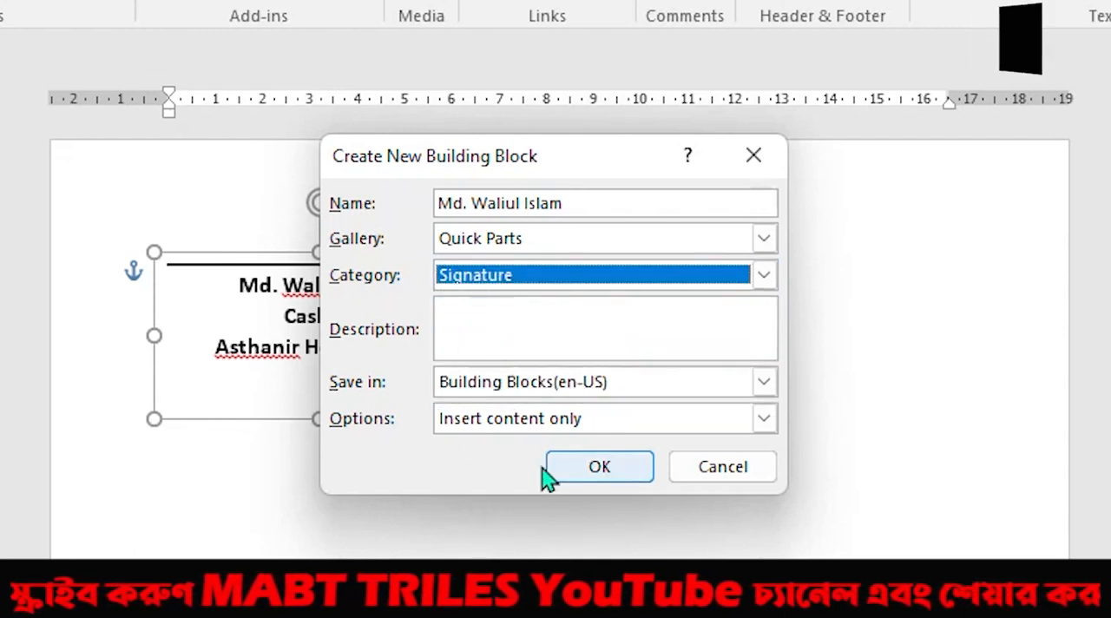
left_click(599, 469)
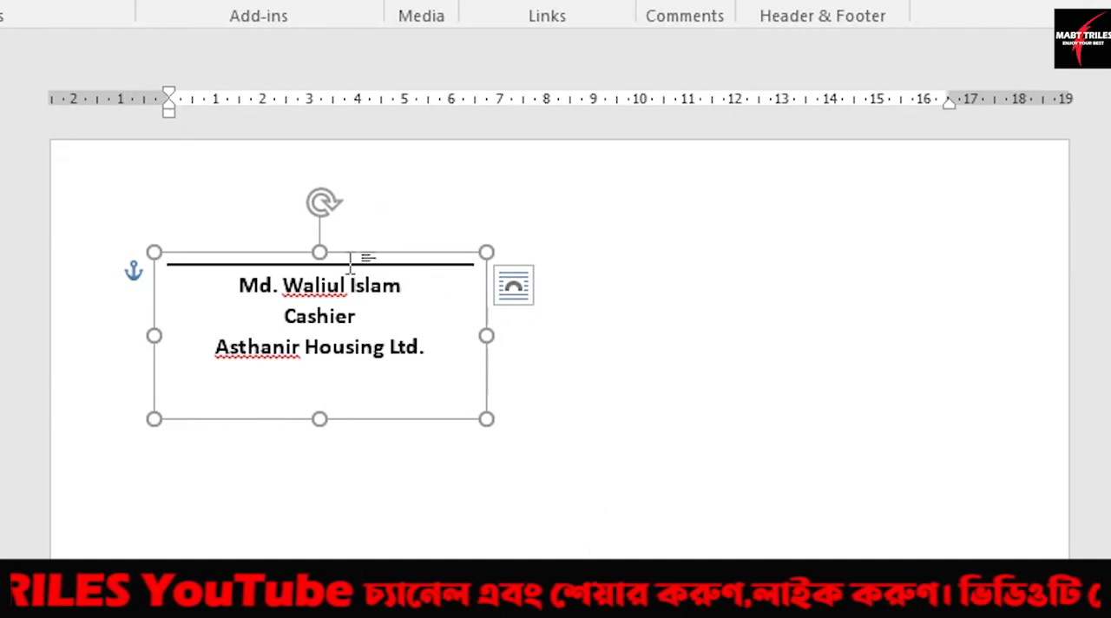
left_click(401, 441)
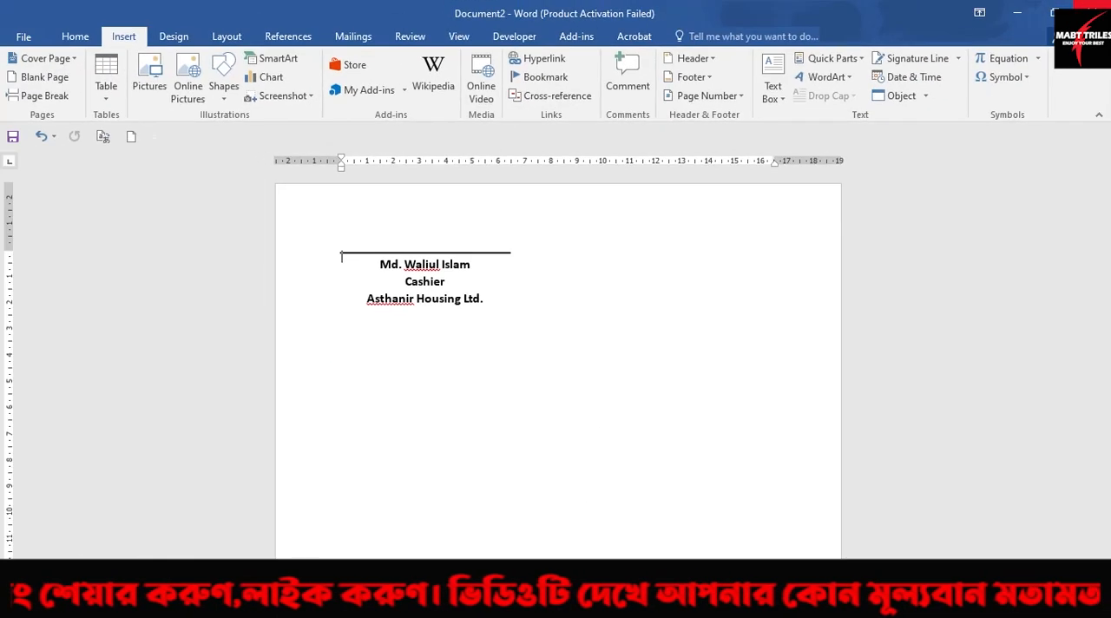
Step: Close Document2 and the Signature document without saving them, but save the changes to Building Blocks
left_click(1092, 12)
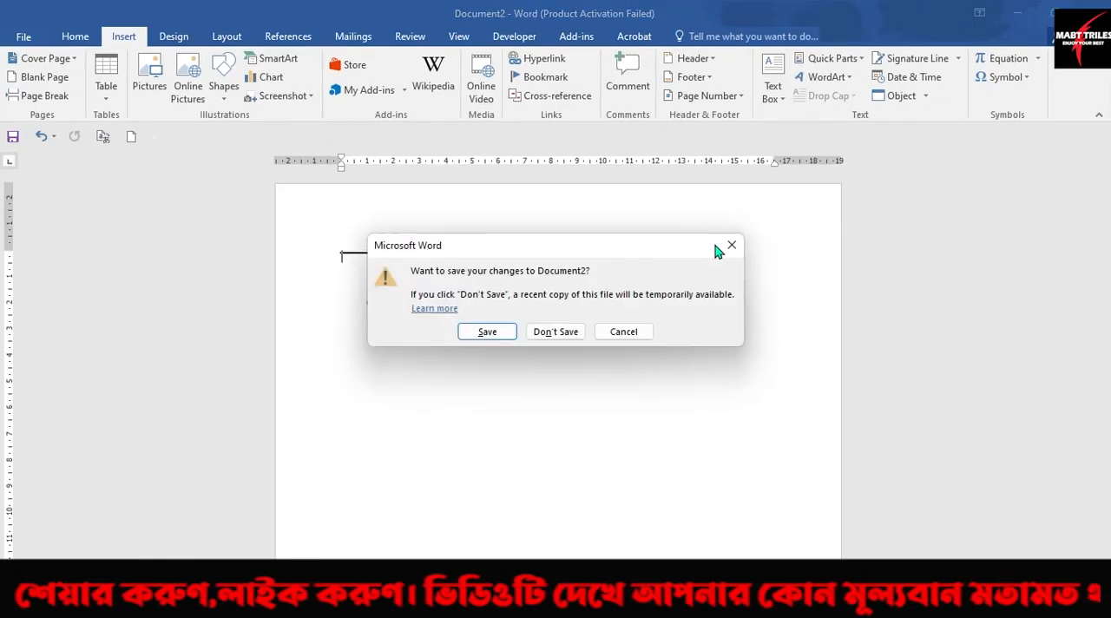
left_click(554, 331)
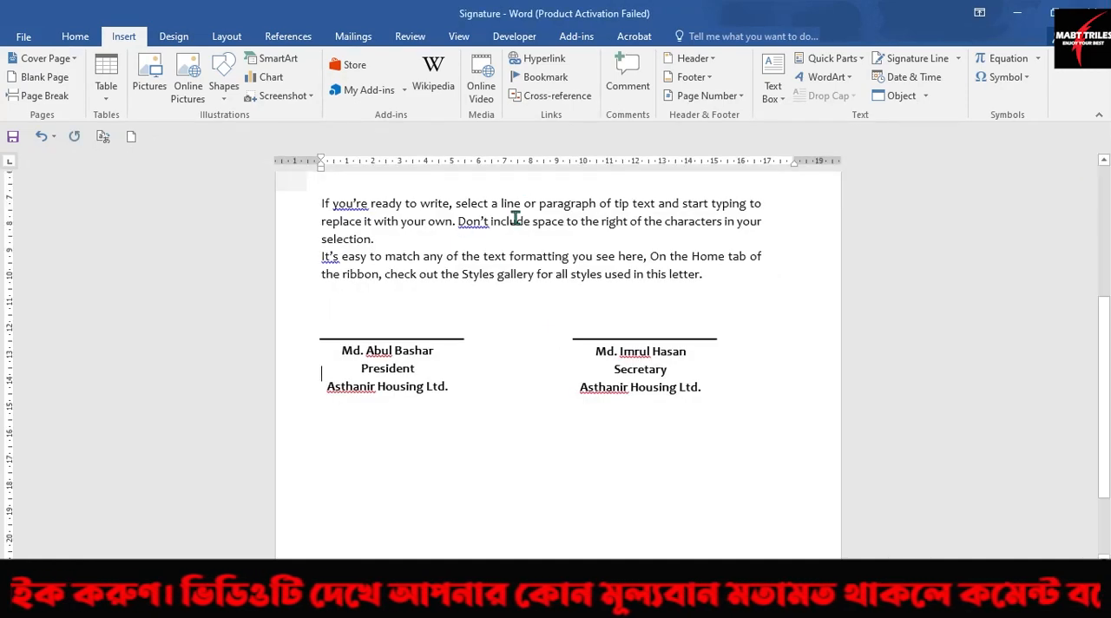
left_click(1092, 12)
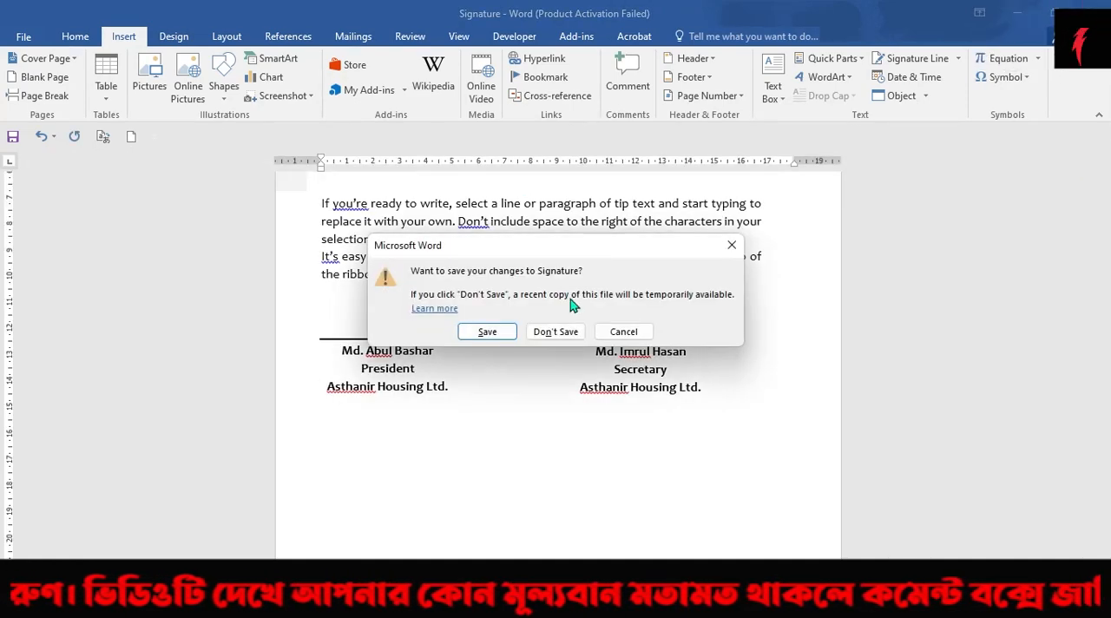
left_click(547, 333)
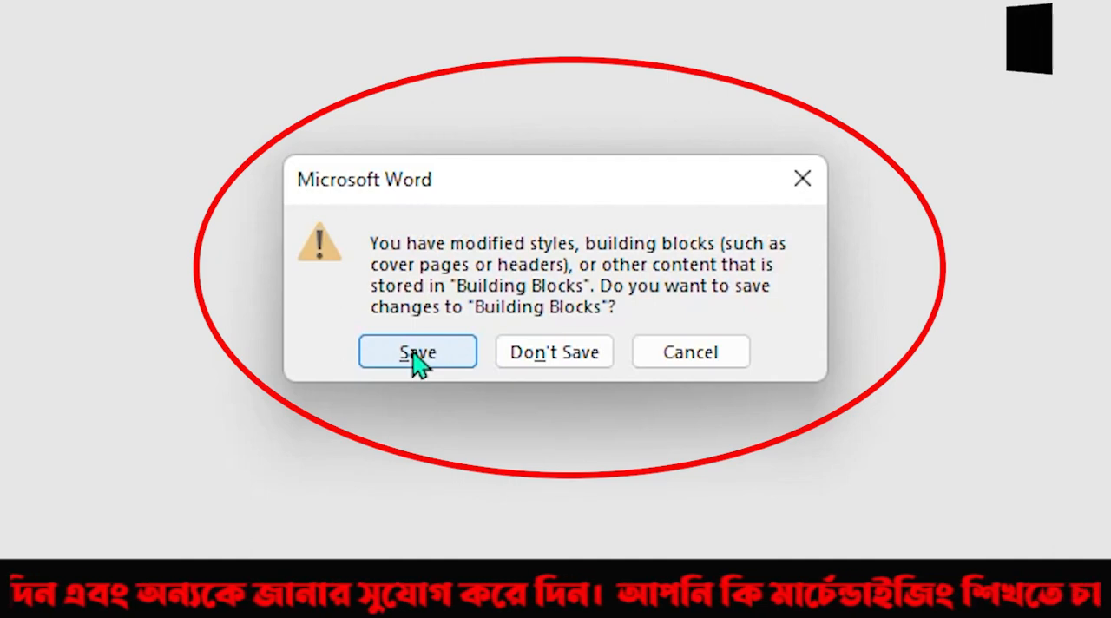
left_click(418, 355)
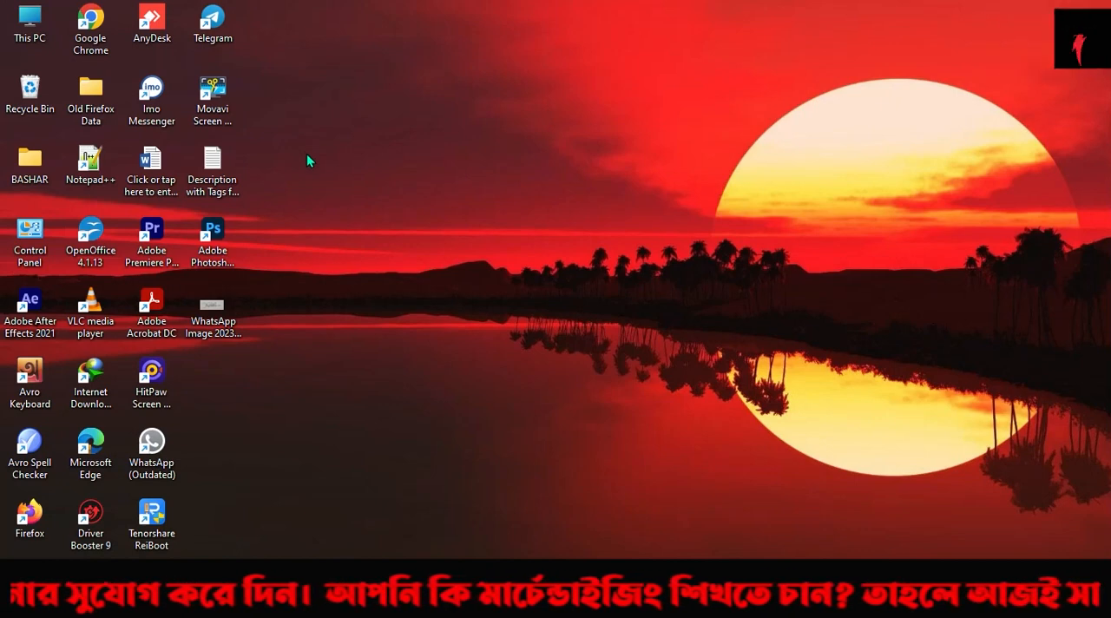
Step: Create a new Microsoft Word document on the desktop and name it Application
right_click(307, 156)
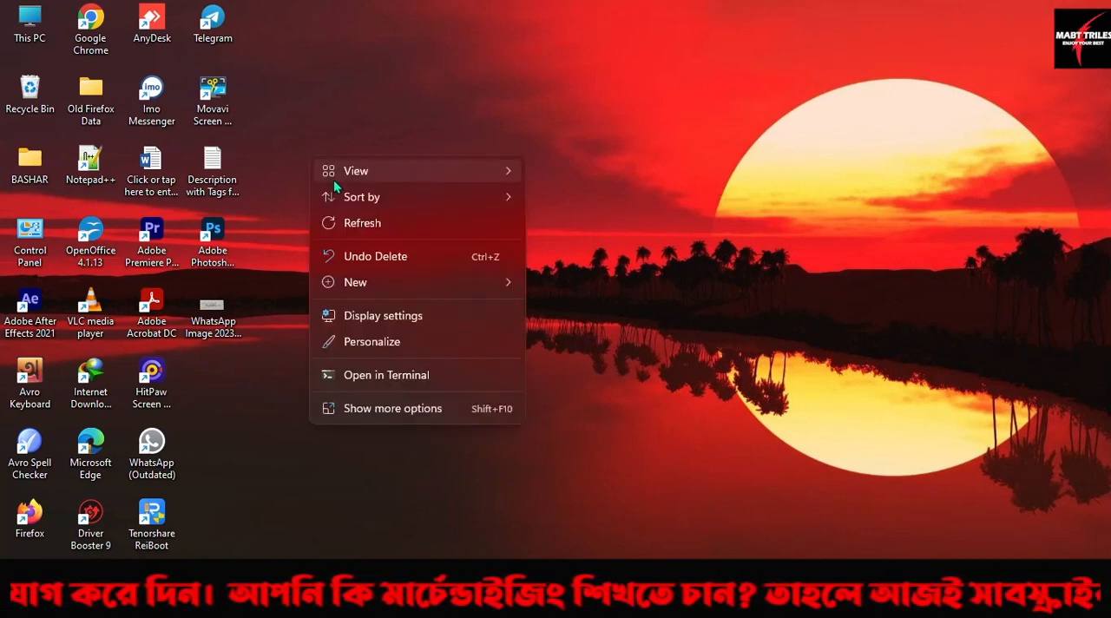
mouse_move(362, 283)
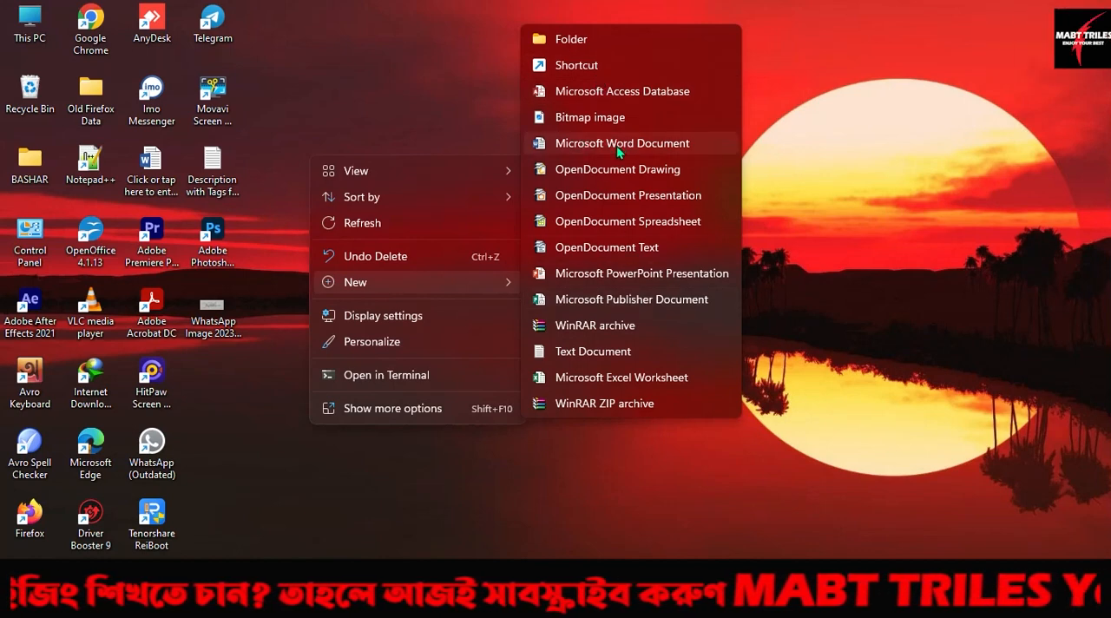
left_click(638, 145)
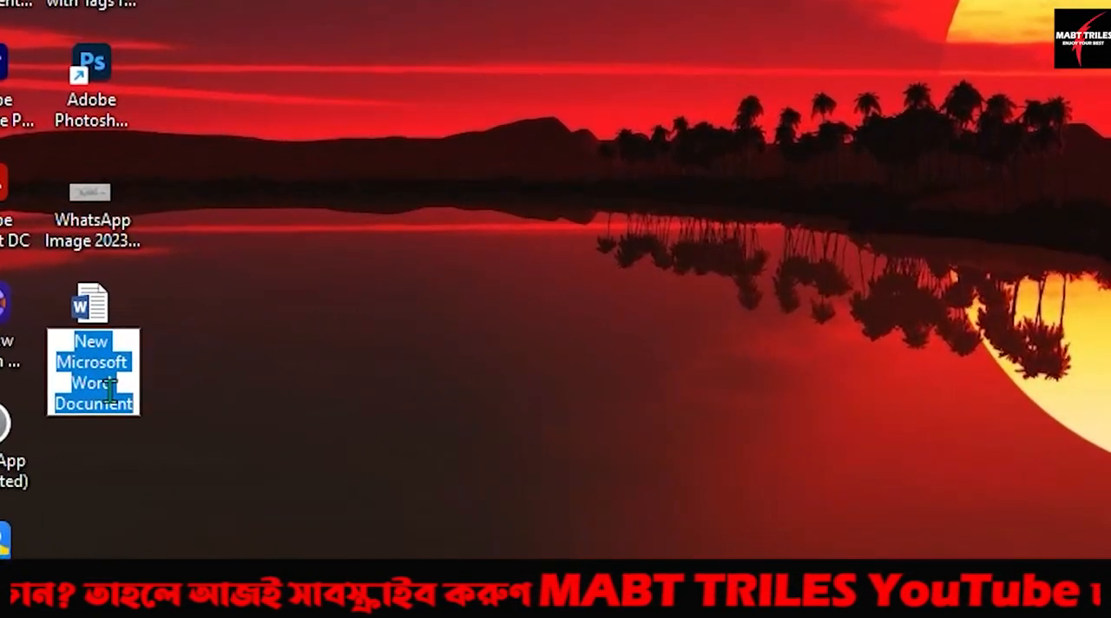
type("A")
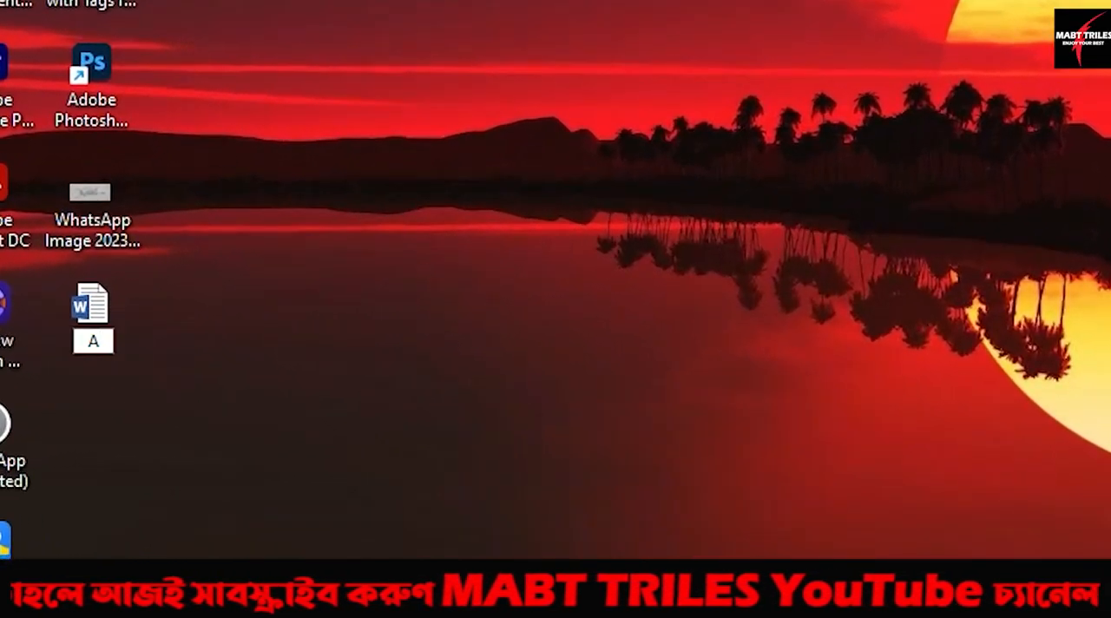
type("pplication")
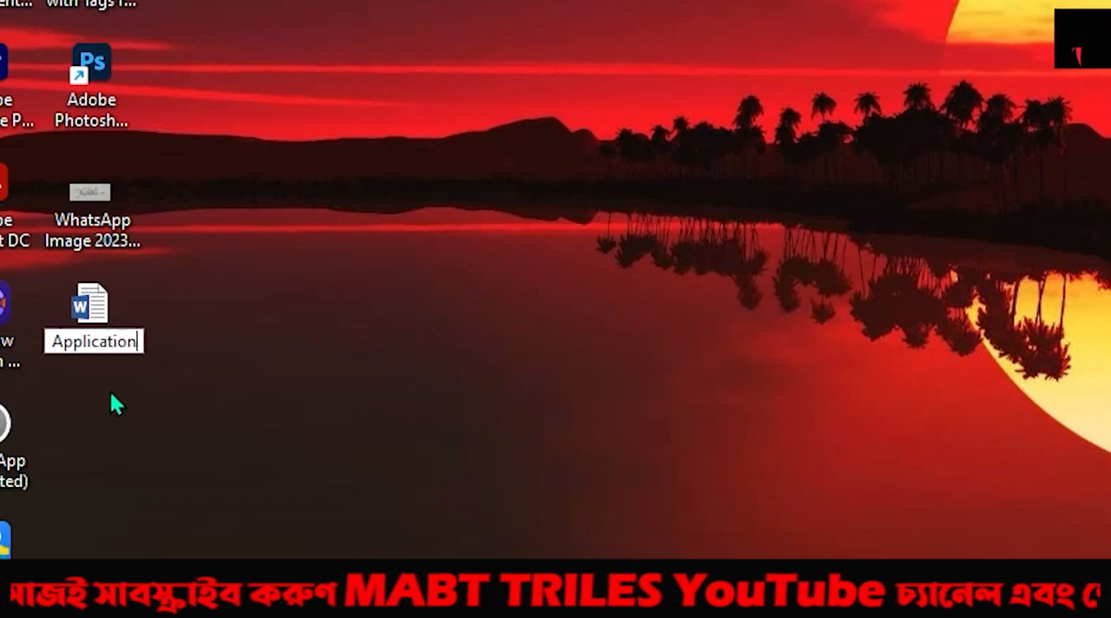
key("Return")
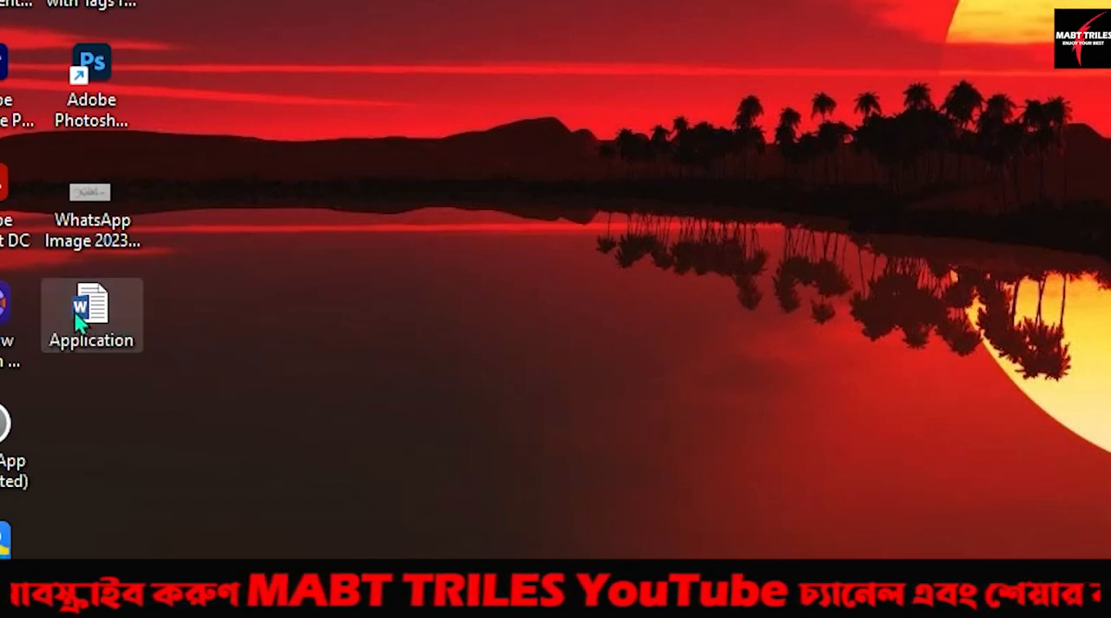
Step: Open the Application document from the desktop in Word and dismiss the Office Activation Wizard
left_click_drag(76, 316, 567, 26)
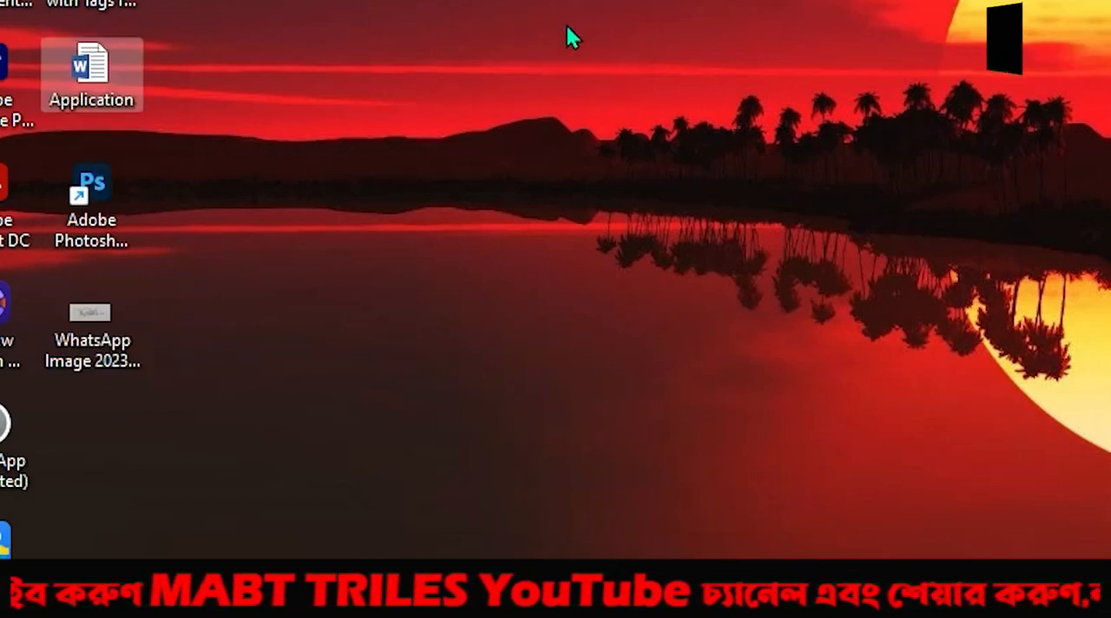
left_click_drag(109, 80, 233, 400)
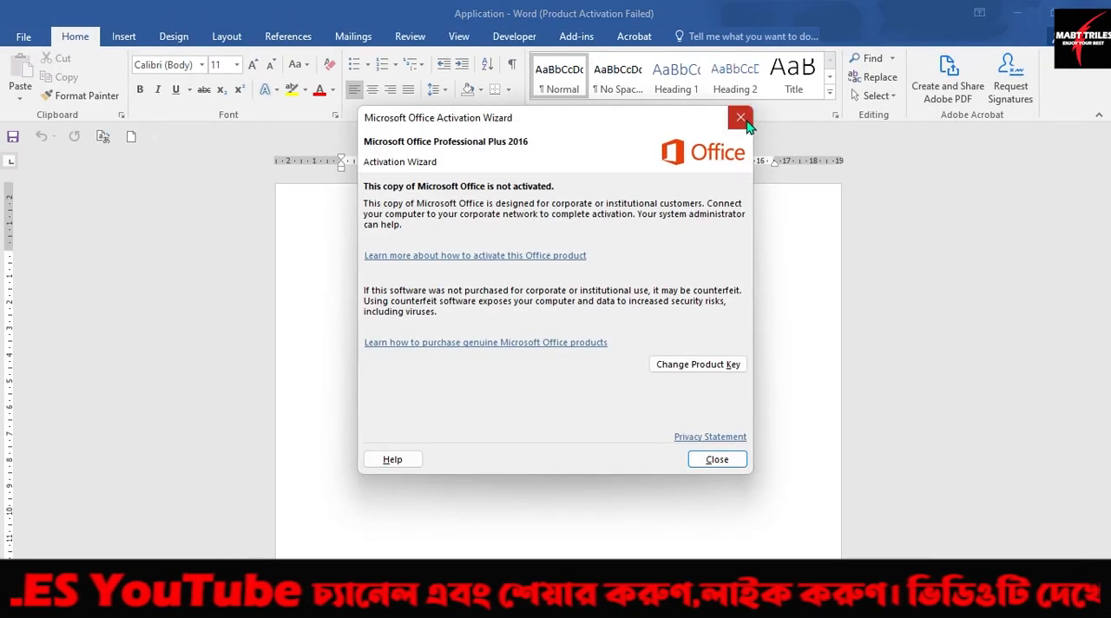
left_click(741, 118)
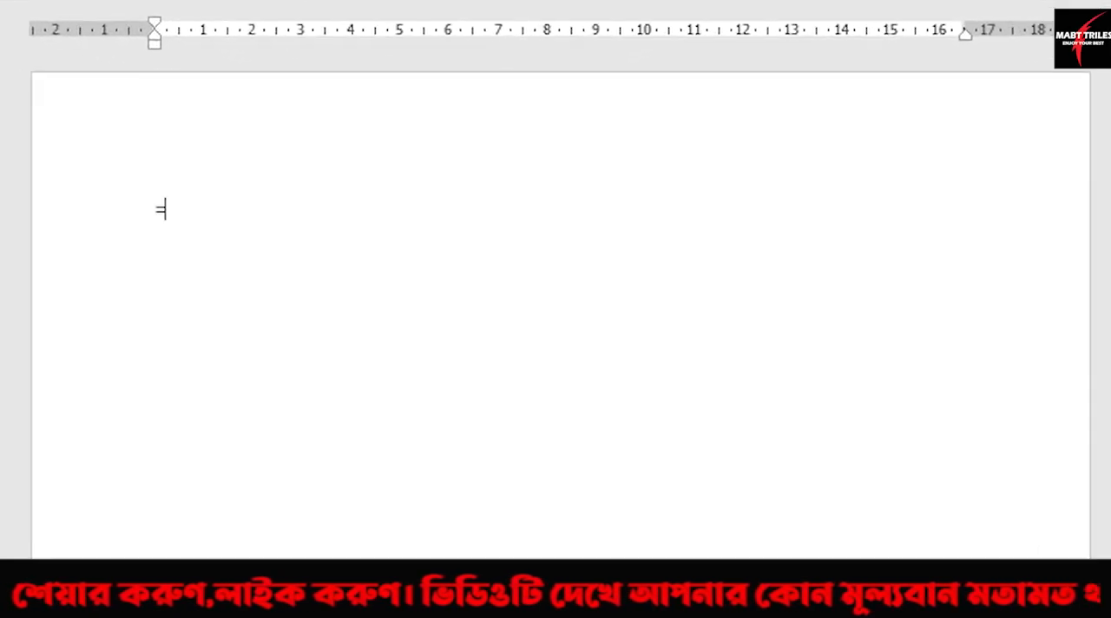
Step: Fill the blank document with sample paragraphs using =rand()
type("and")
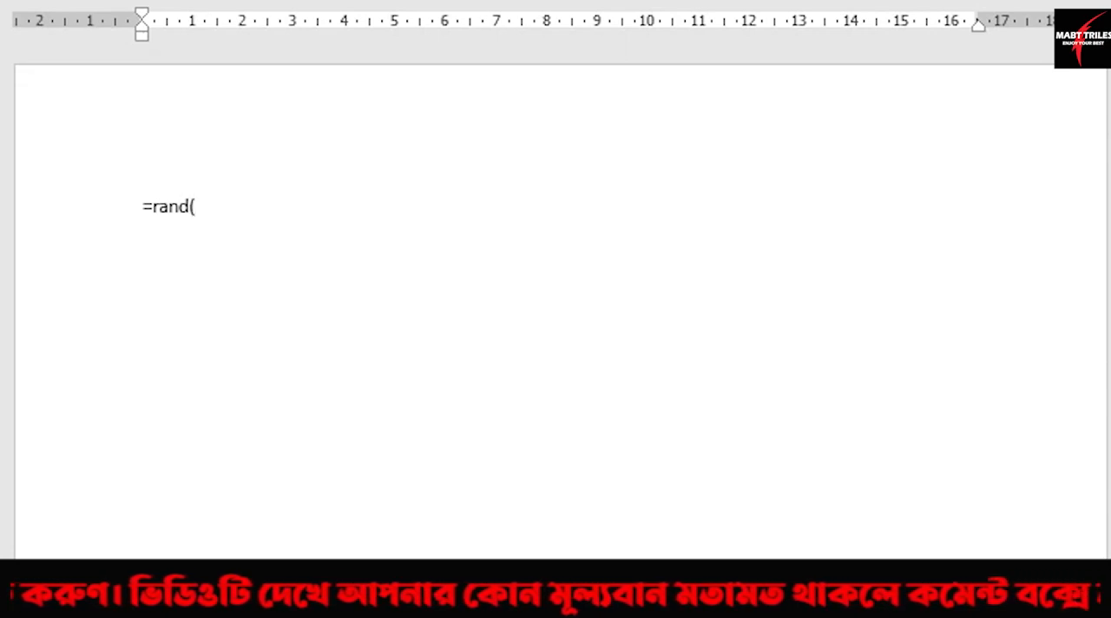
type("()")
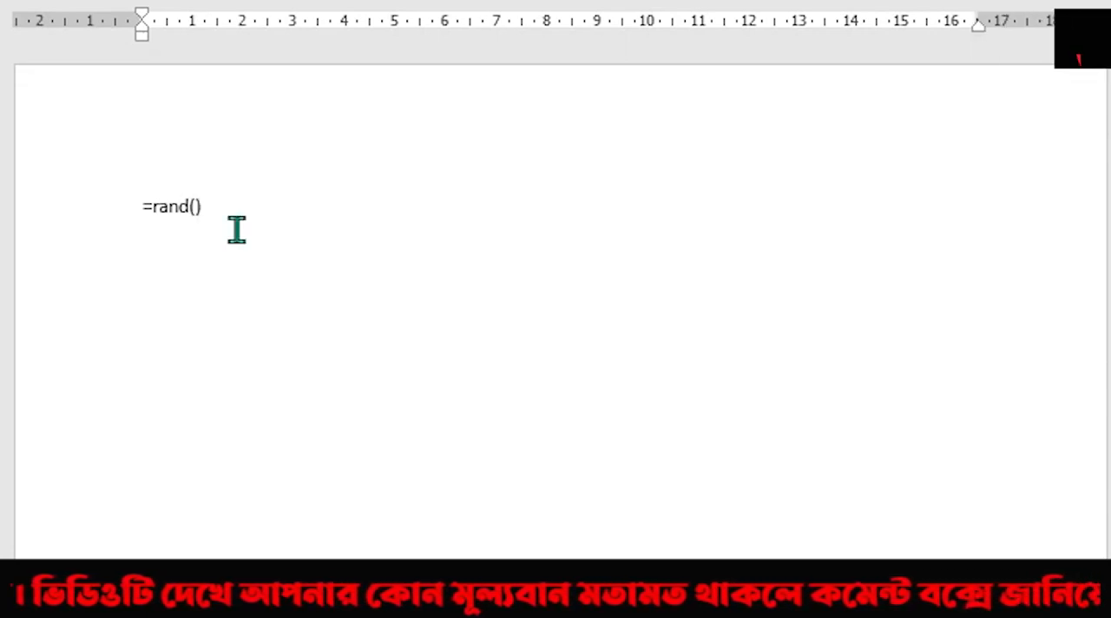
key("Return")
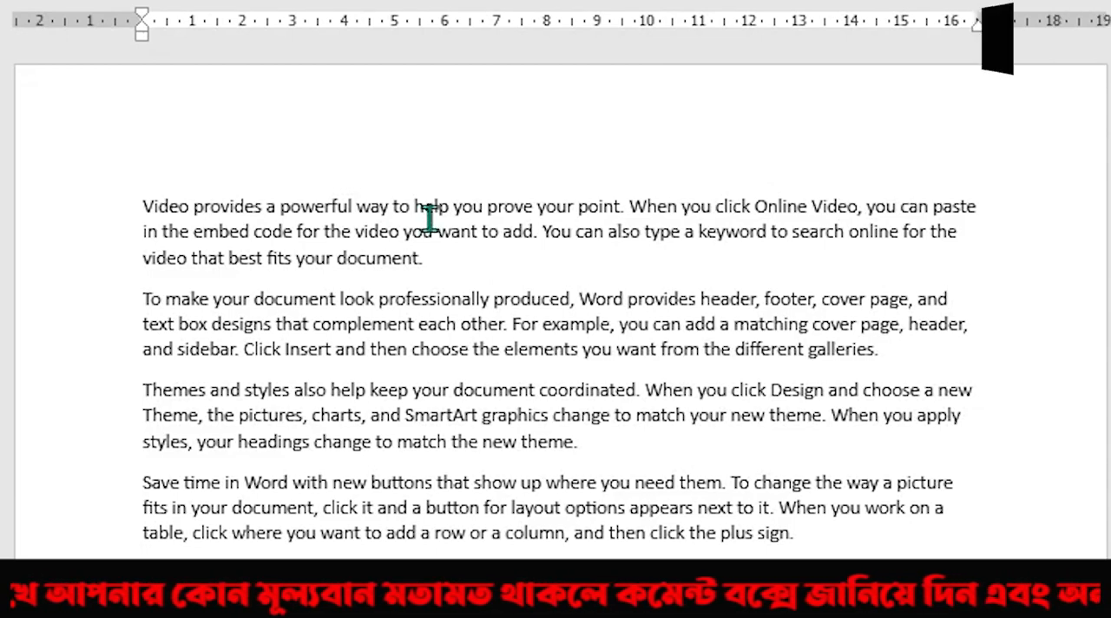
Step: Add an empty line after the last paragraph and insert the saved president signature from Quick Parts there
scroll(556, 300, "down", 6)
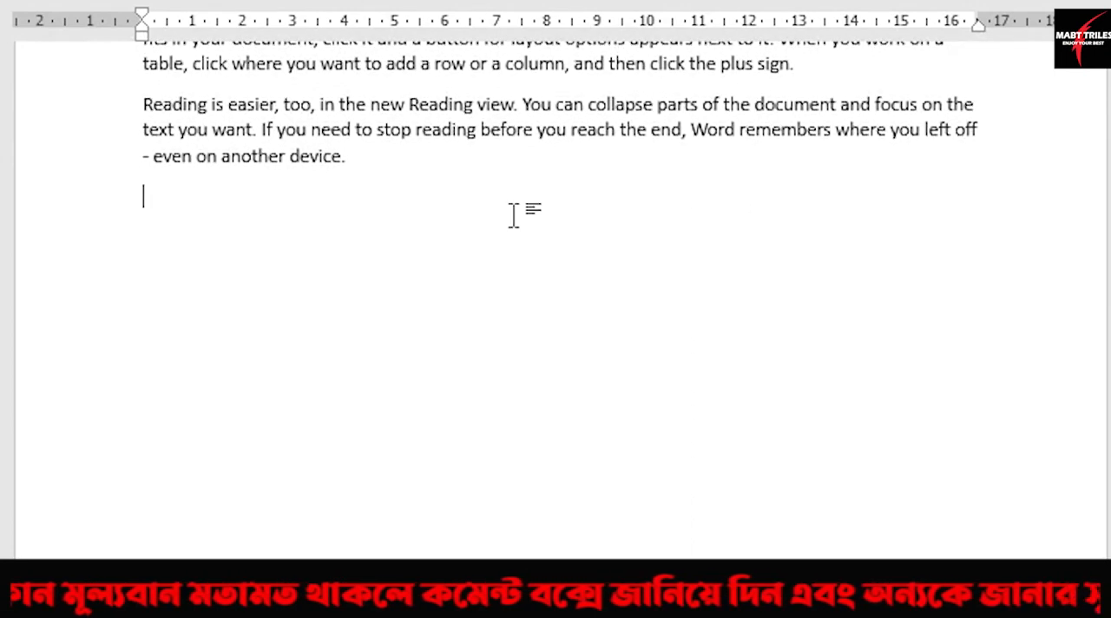
key("Return")
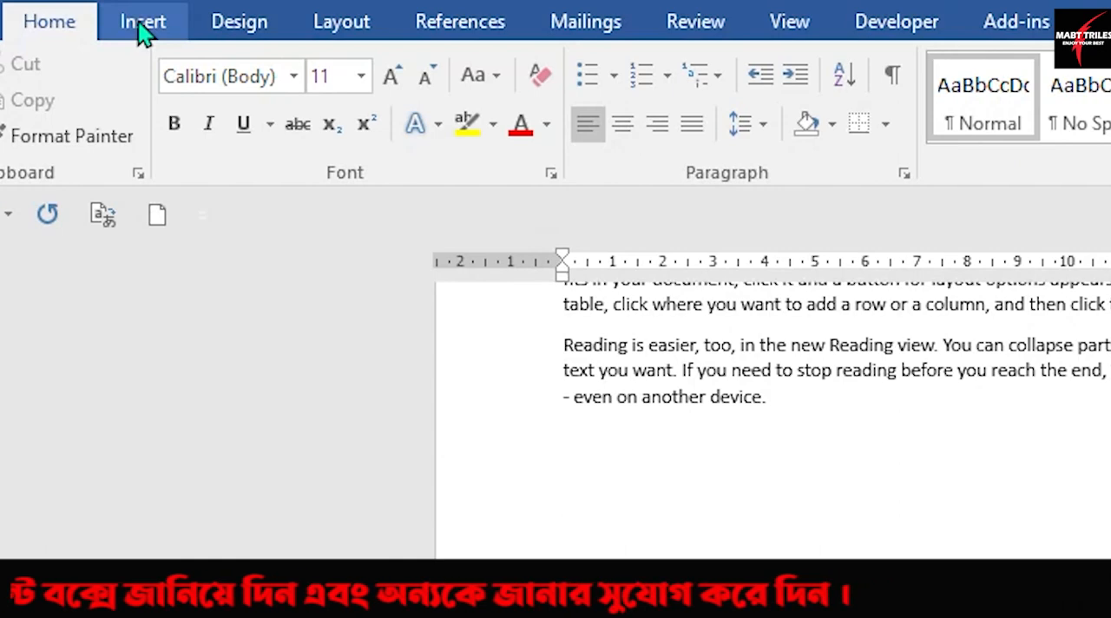
left_click(143, 33)
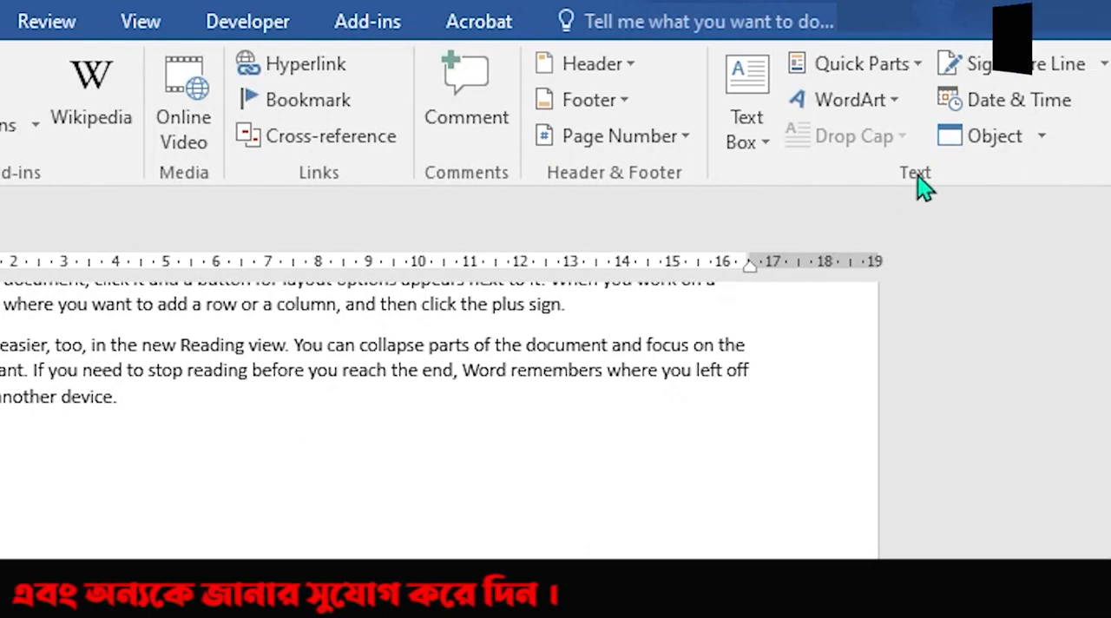
left_click(918, 68)
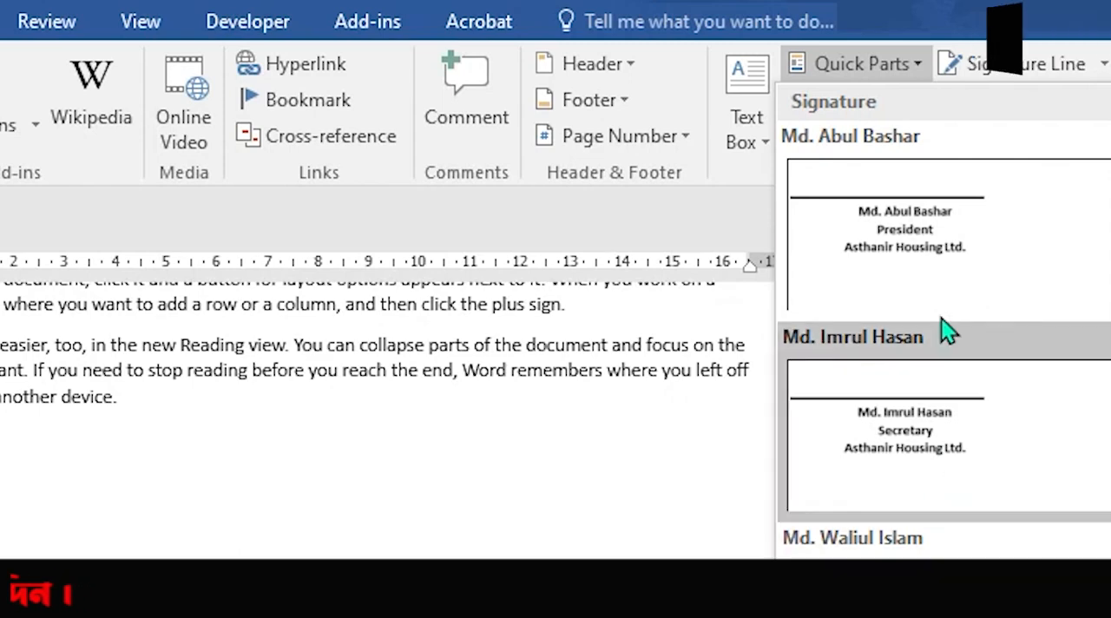
left_click(950, 254)
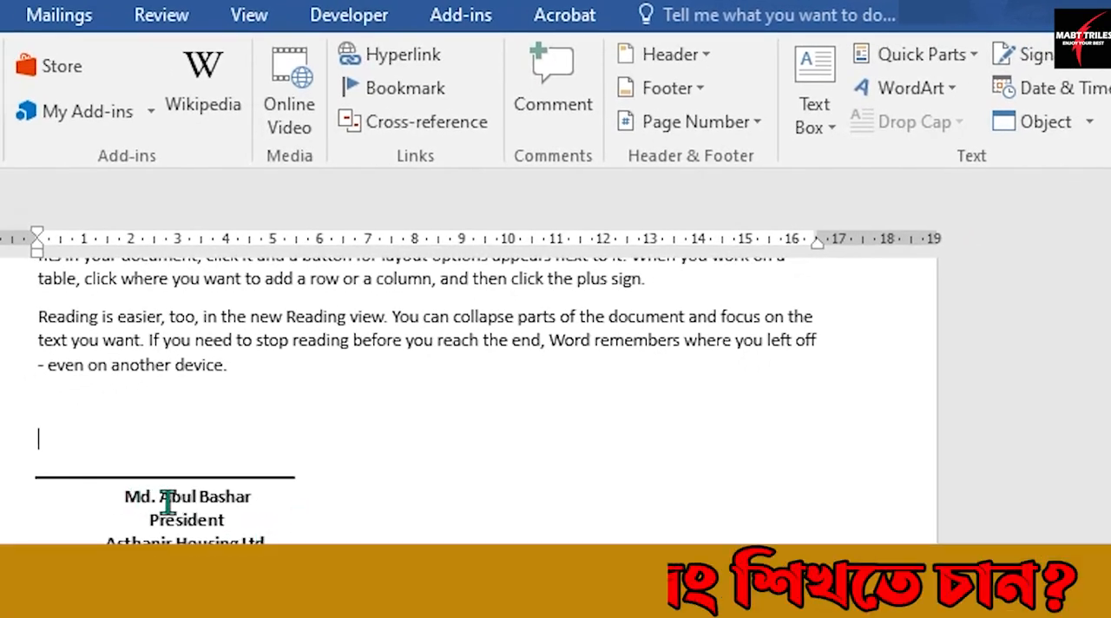
left_click(200, 481)
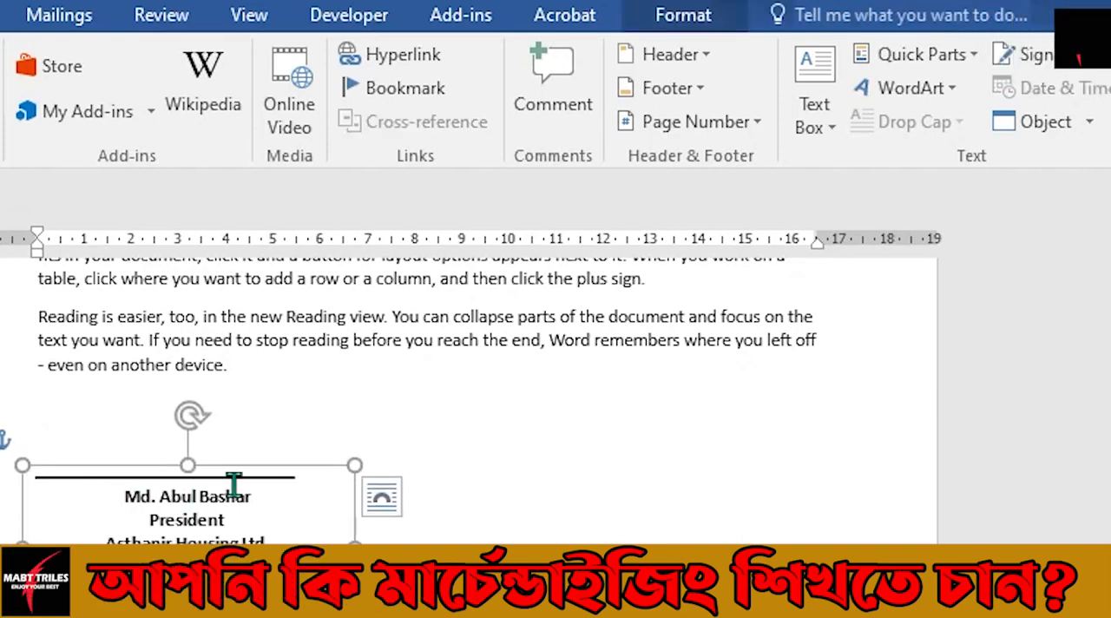
Step: Insert the saved secretary signature from Quick Parts and move it beside the president's signature, on the same line
left_click(505, 487)
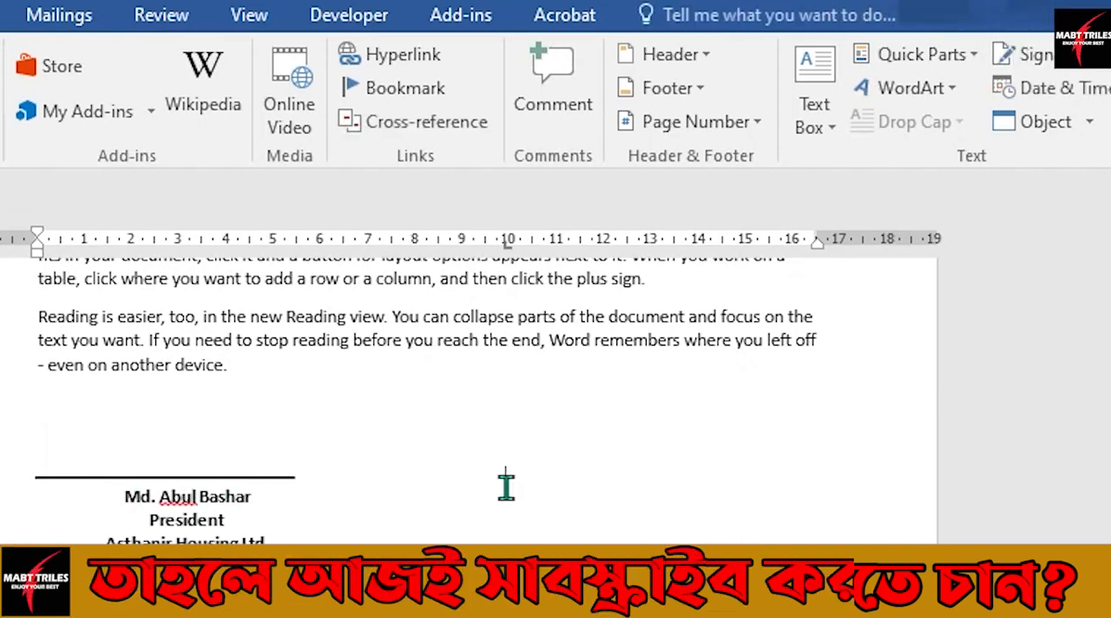
left_click(979, 59)
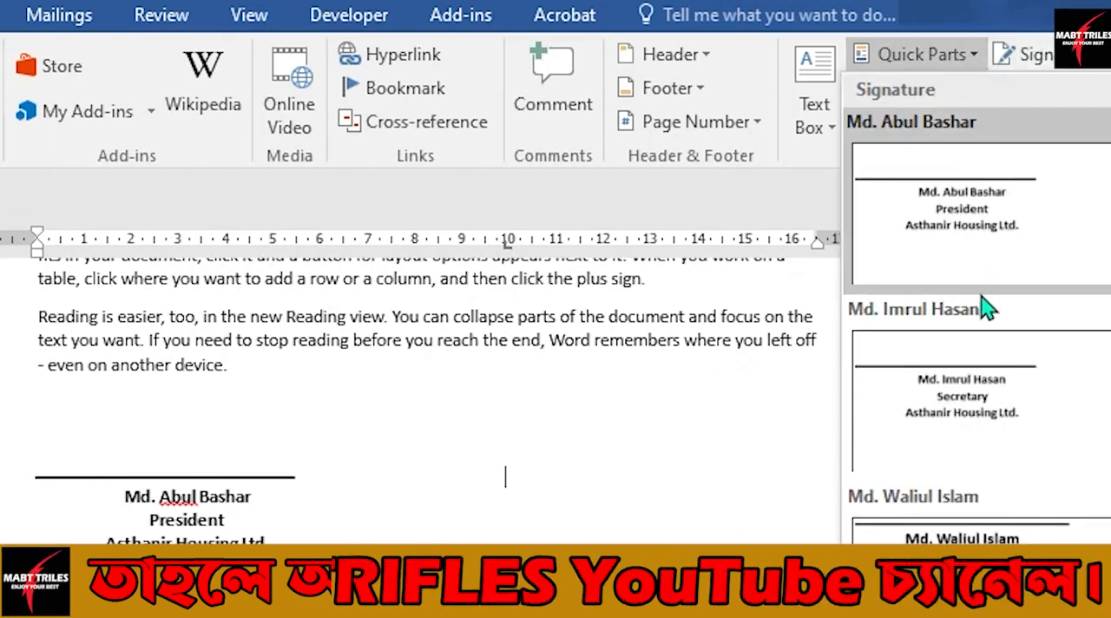
left_click(974, 410)
left_click(208, 521)
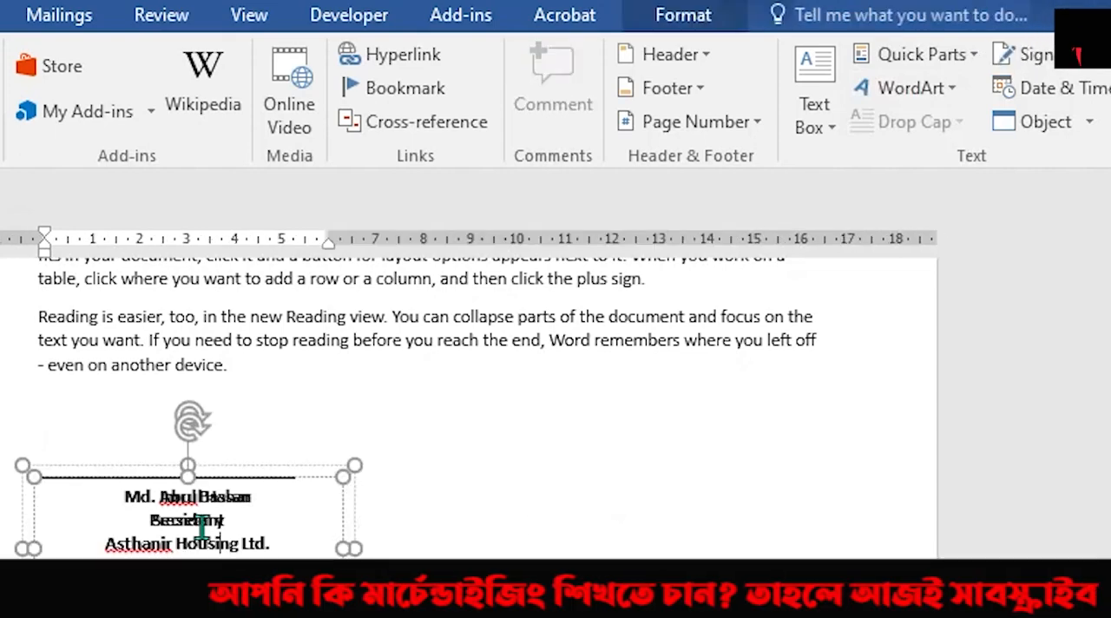
left_click(351, 512)
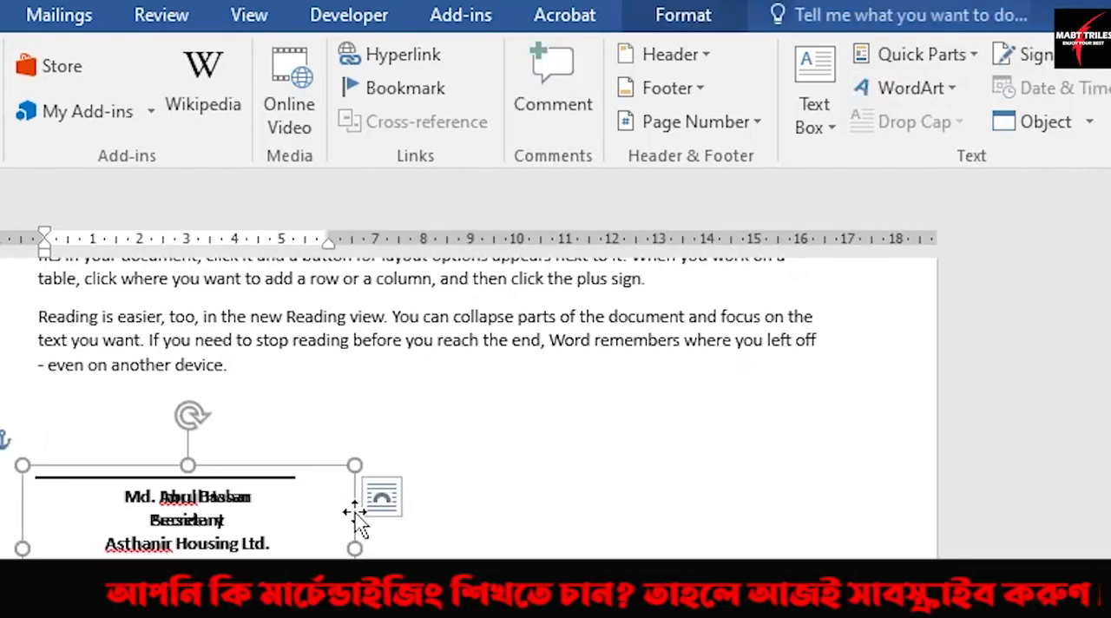
mouse_move(355, 512)
left_mouse_down()
mouse_move(662, 510)
mouse_move(628, 511)
left_mouse_up()
left_click(701, 480)
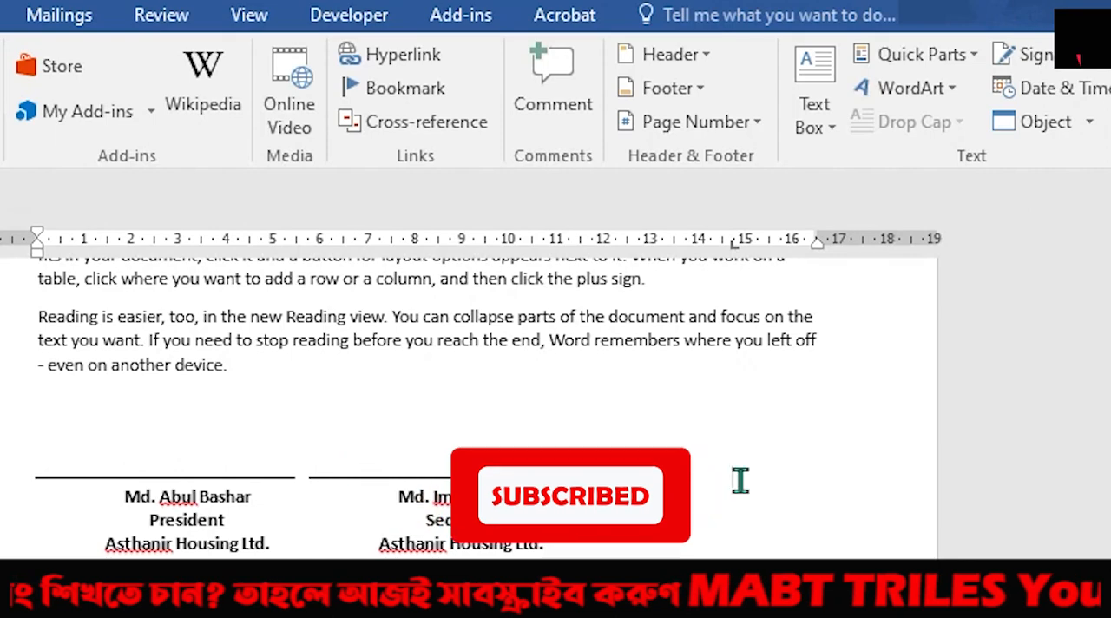
left_click(556, 484)
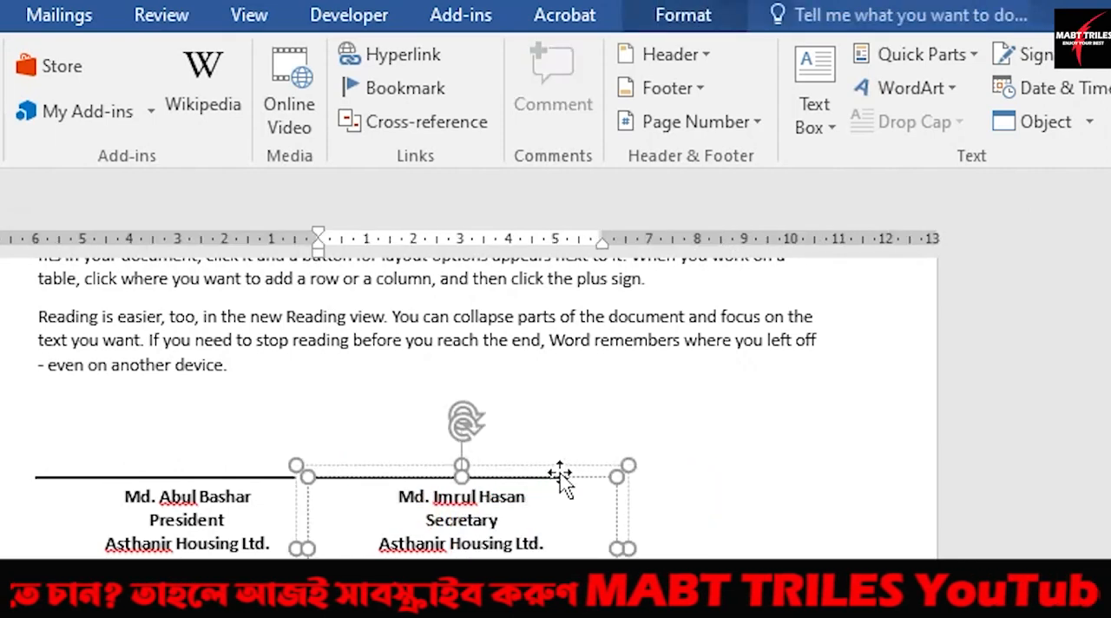
left_click(563, 482)
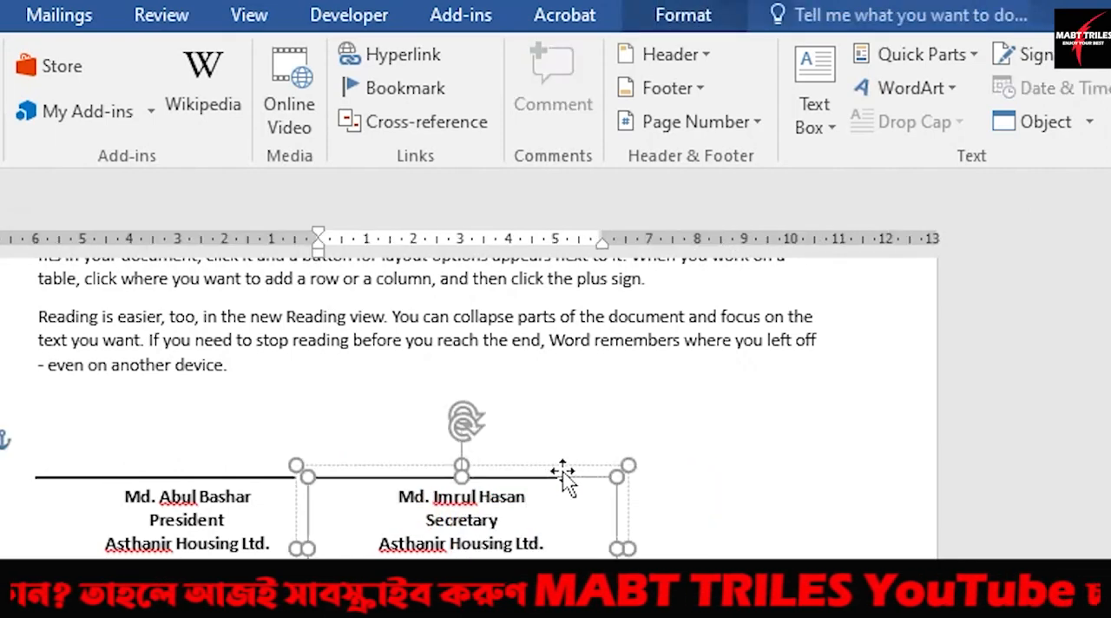
left_click(974, 63)
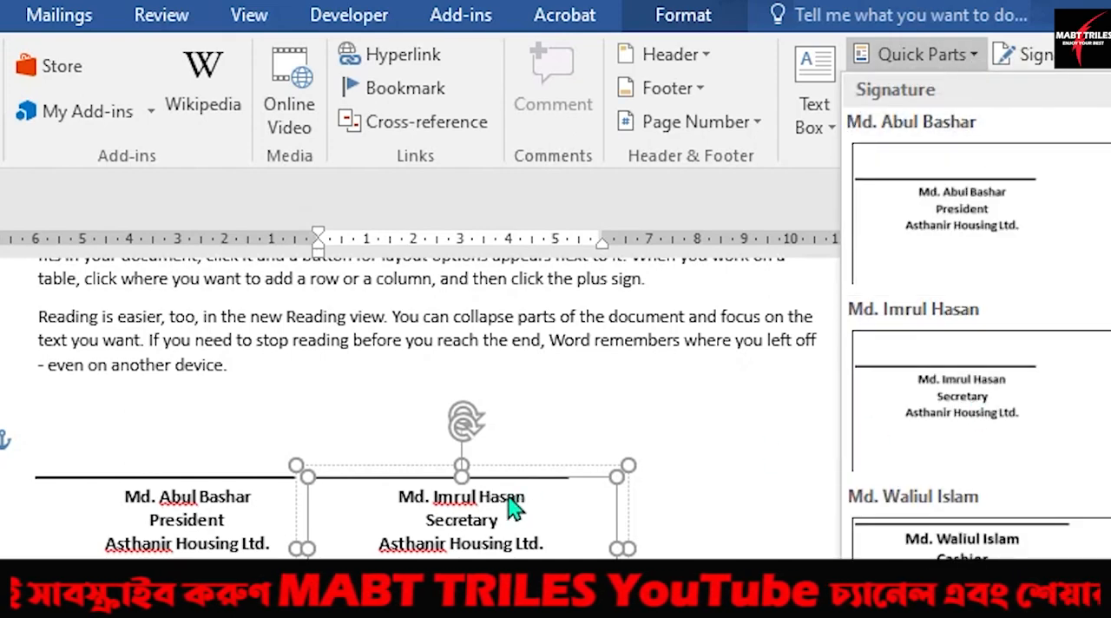
left_click(708, 473)
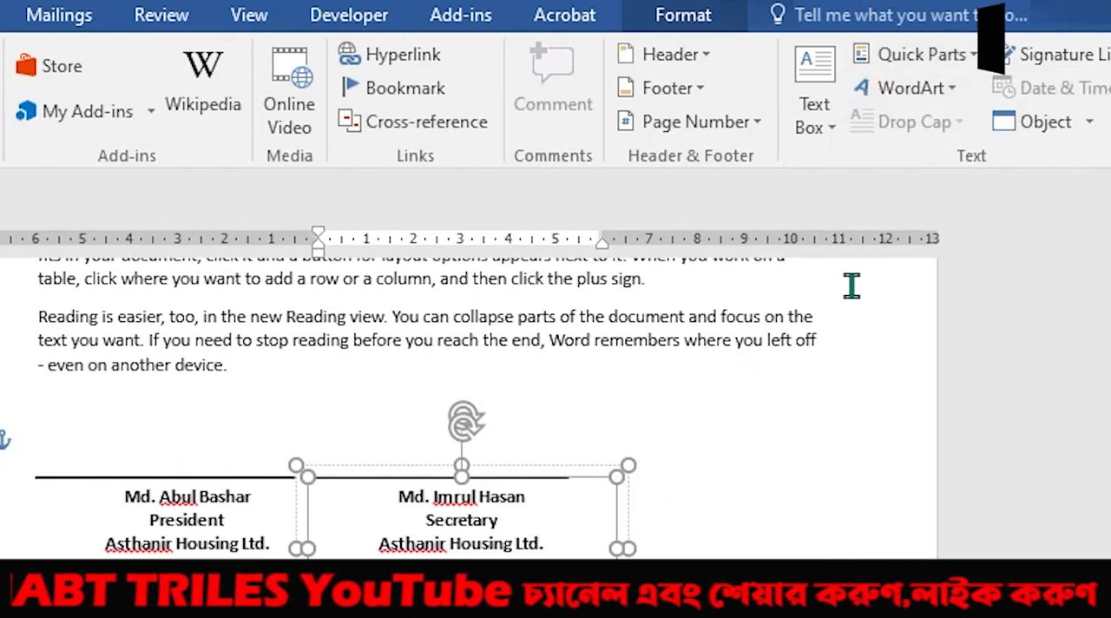
Step: Insert the saved cashier signature from Quick Parts and move it to the right of the secretary's signature
left_click(722, 479)
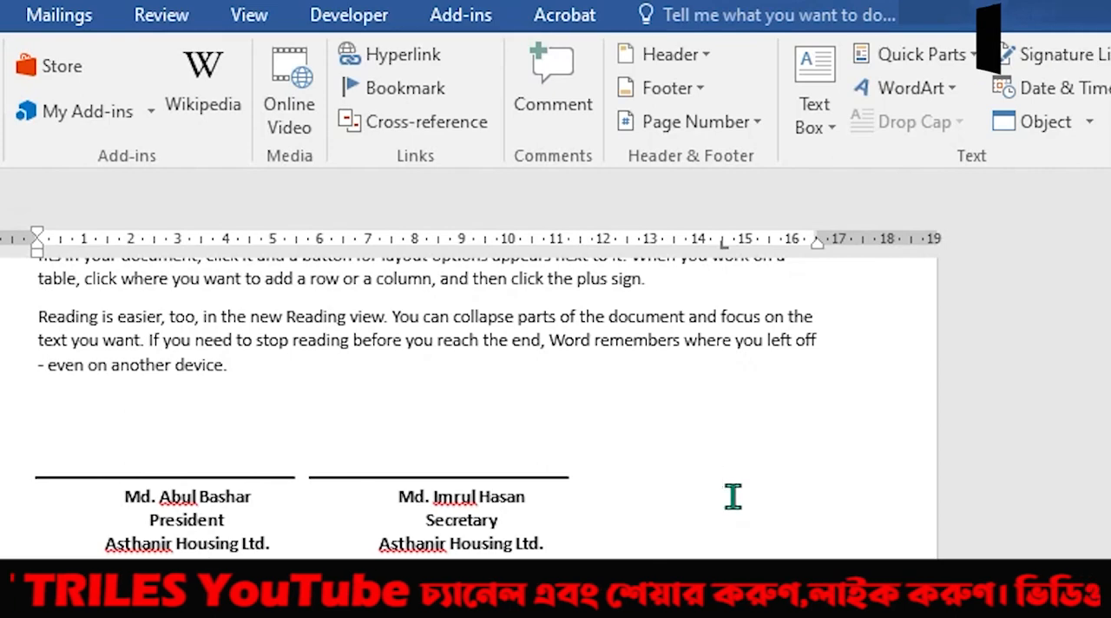
left_click(969, 58)
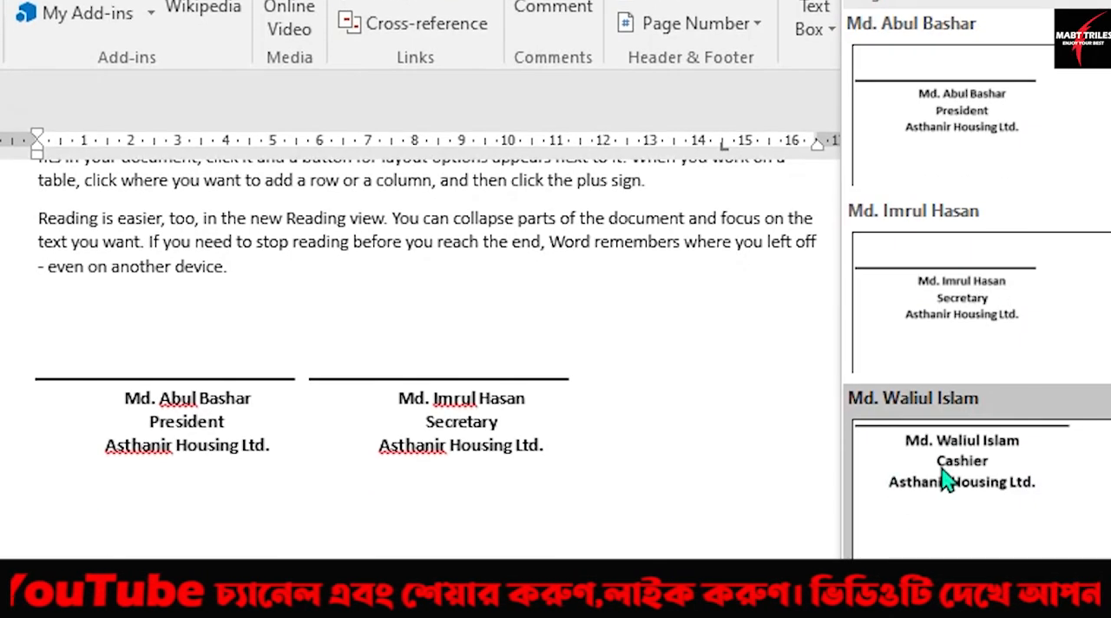
left_click(998, 483)
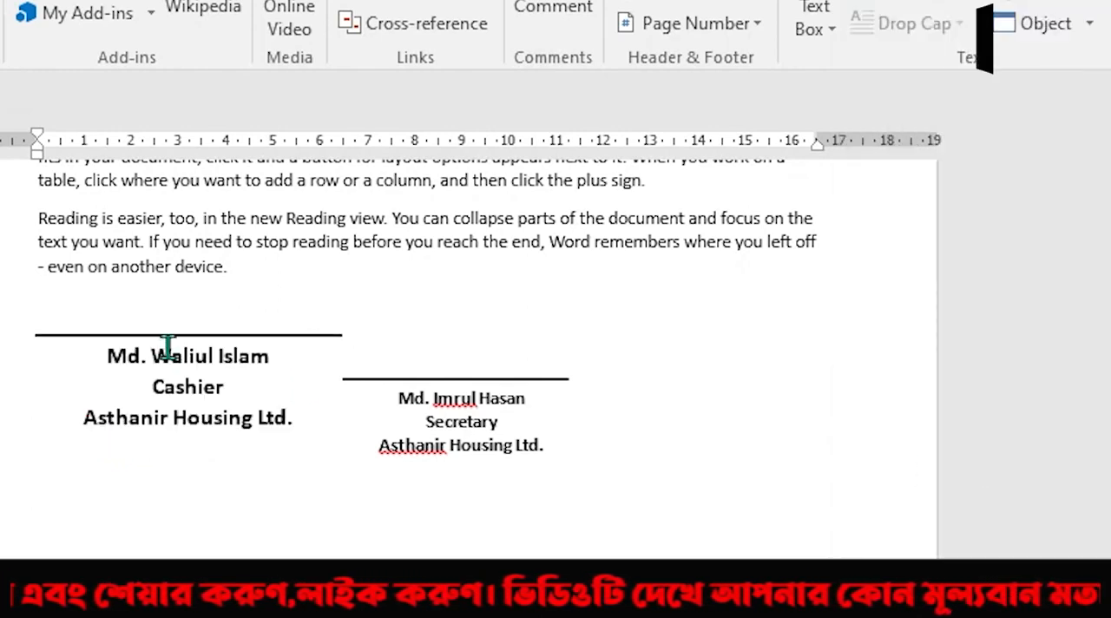
left_click(283, 337)
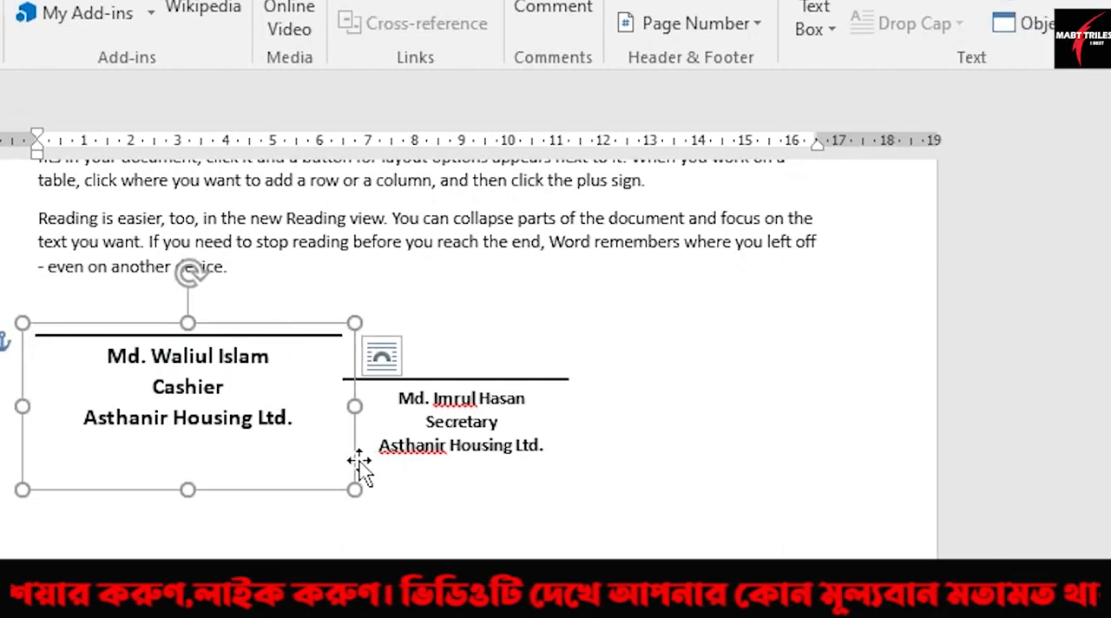
left_click_drag(358, 466, 914, 500)
left_click(682, 521)
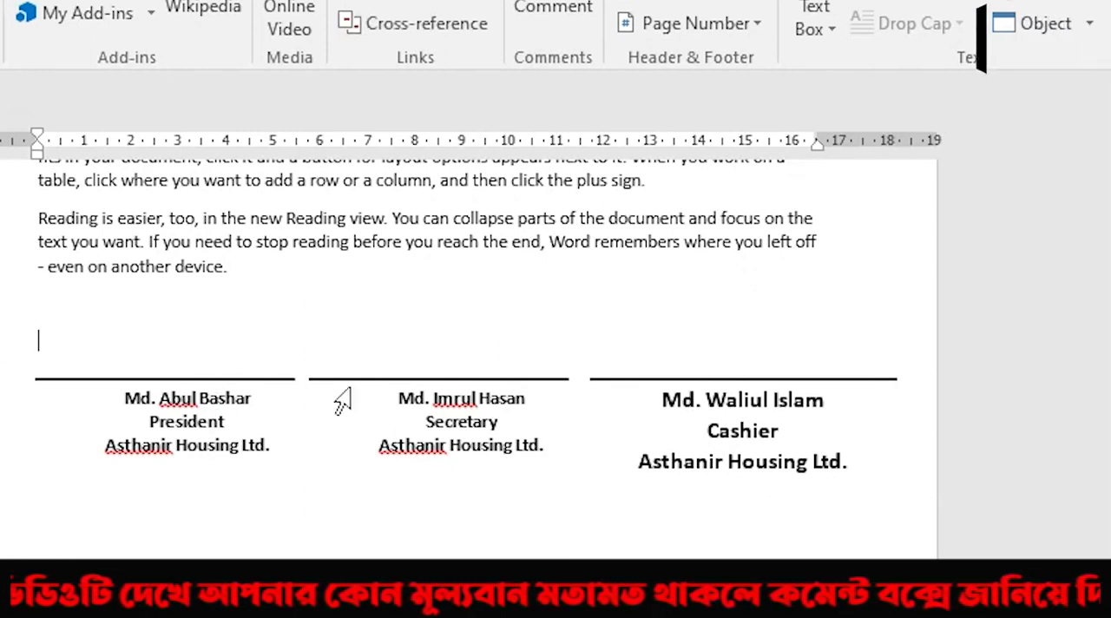
Step: Nudge the president's signature block slightly to the left, away from the secretary's block
left_click(144, 382)
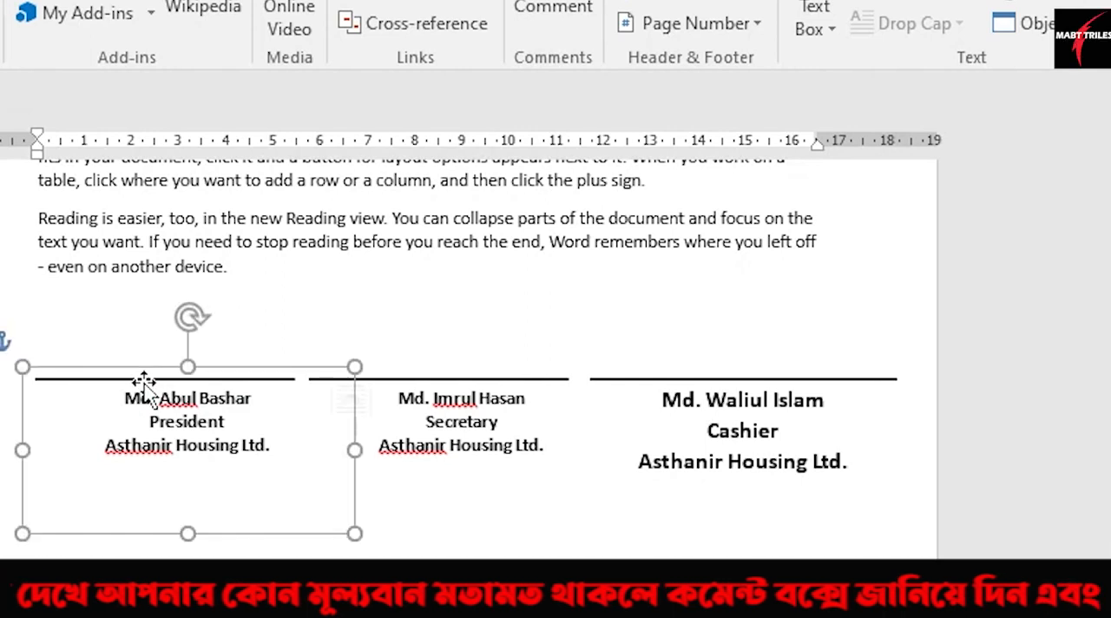
key("Left")
key("Left")
key("Left")
key("Left")
key("Left")
key("Left")
key("Left")
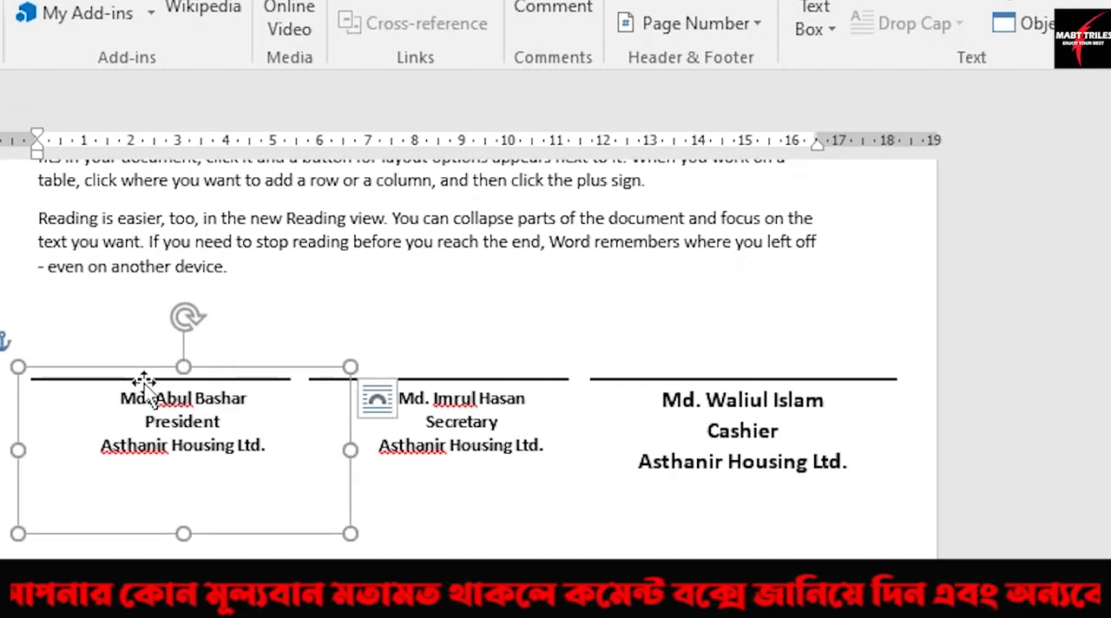
left_click(499, 382, "shift")
left_click(747, 381, "shift")
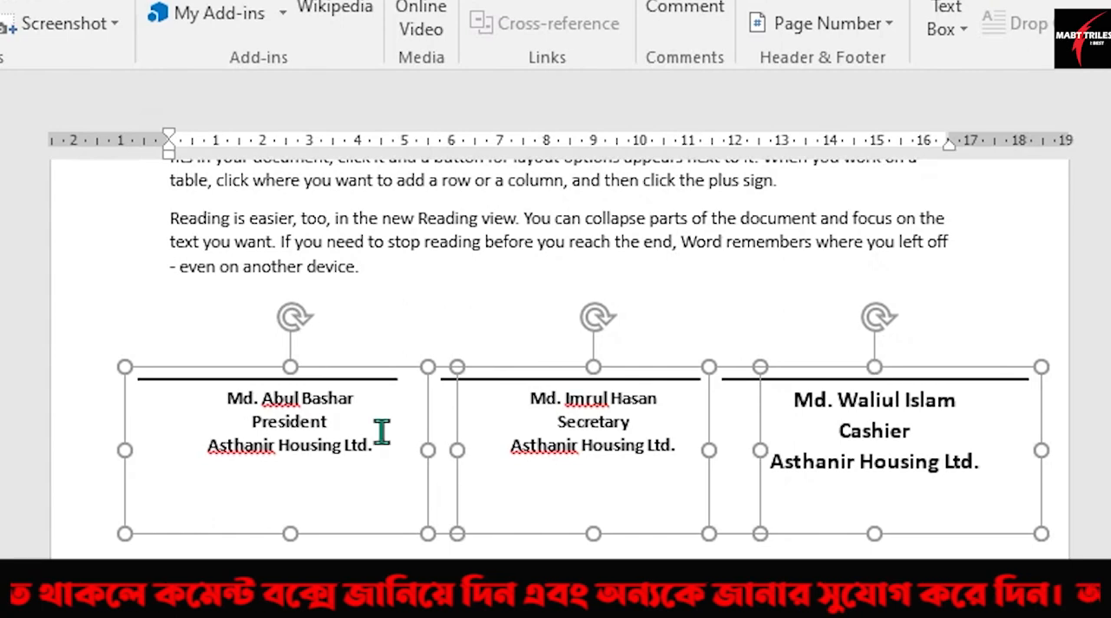
left_click(269, 434)
left_click(268, 429)
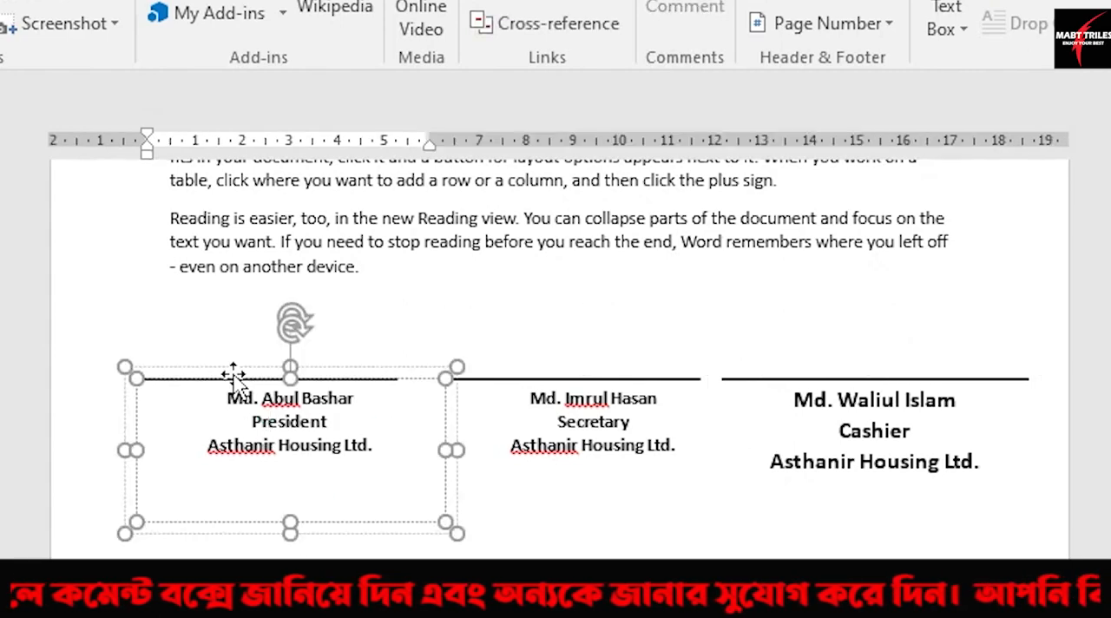
left_click(233, 368)
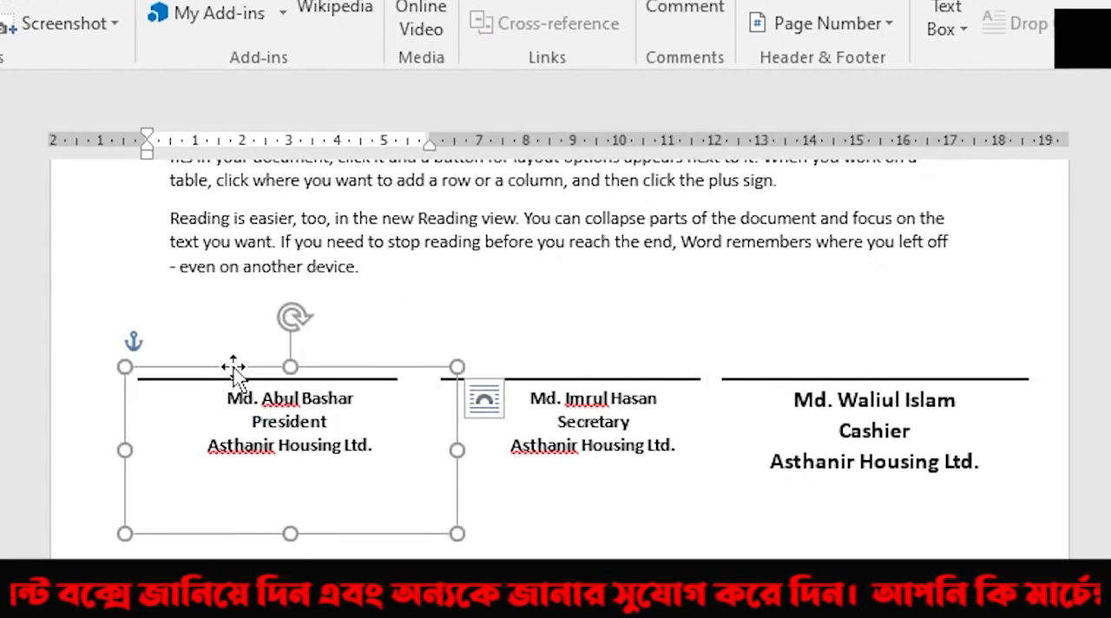
left_click(584, 369)
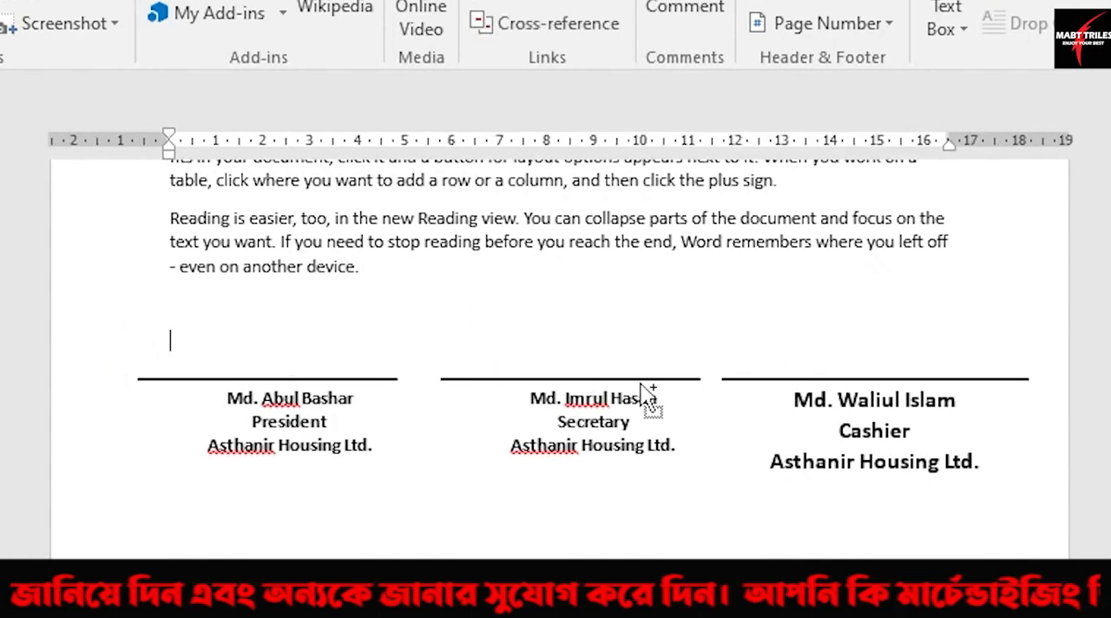
Step: Select the president, secretary and cashier signature blocks together, then apply Align Middle and Distribute Horizontally
left_click(139, 379)
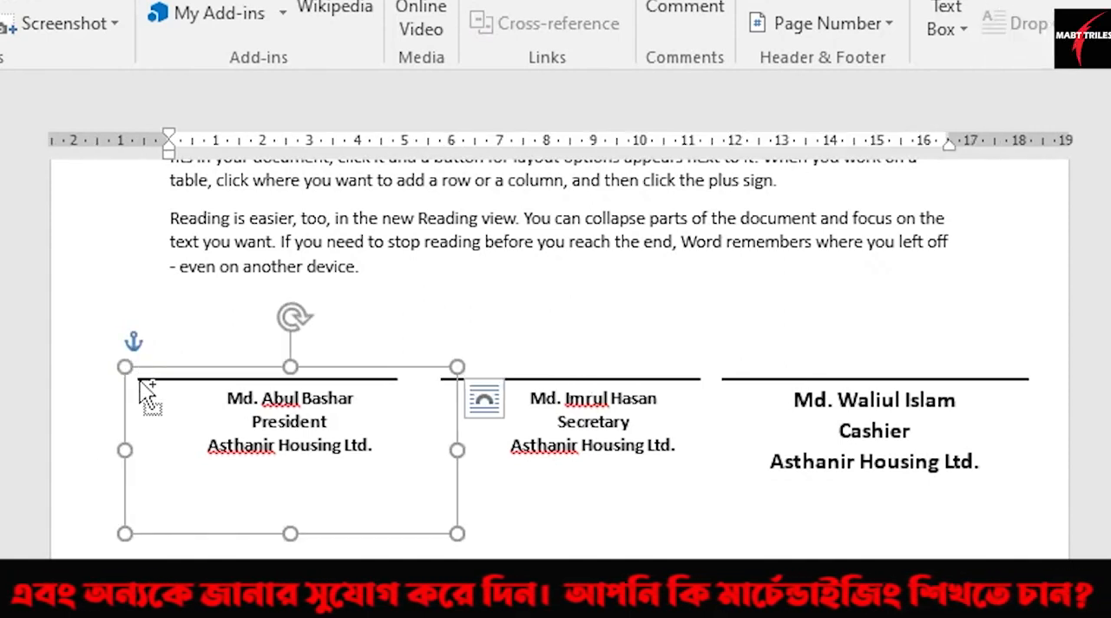
left_click(684, 386, "shift")
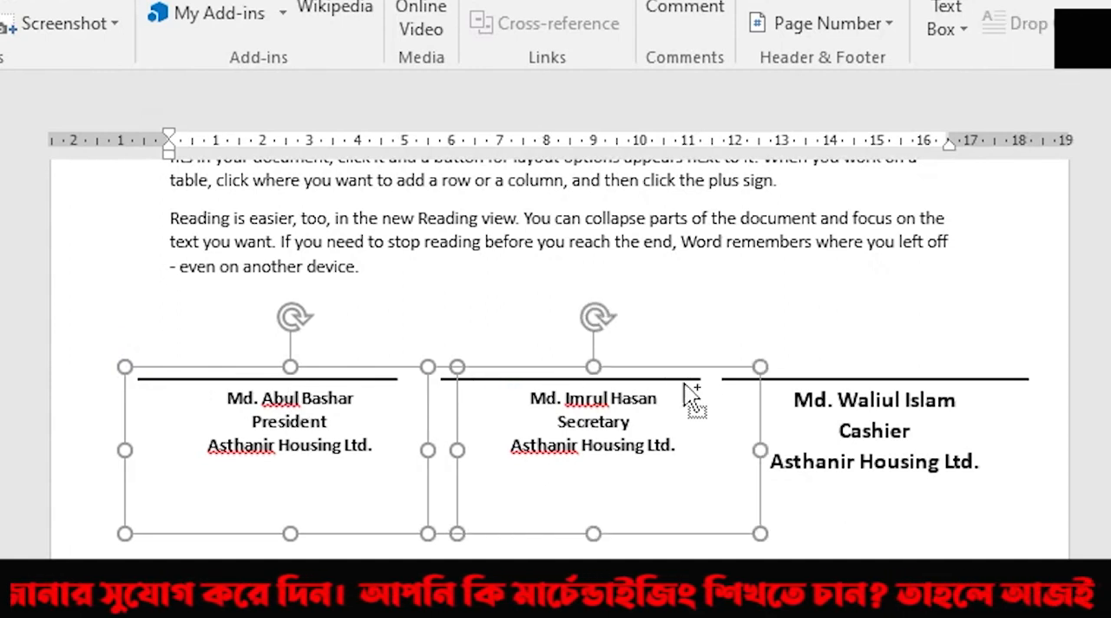
left_click(799, 382, "shift")
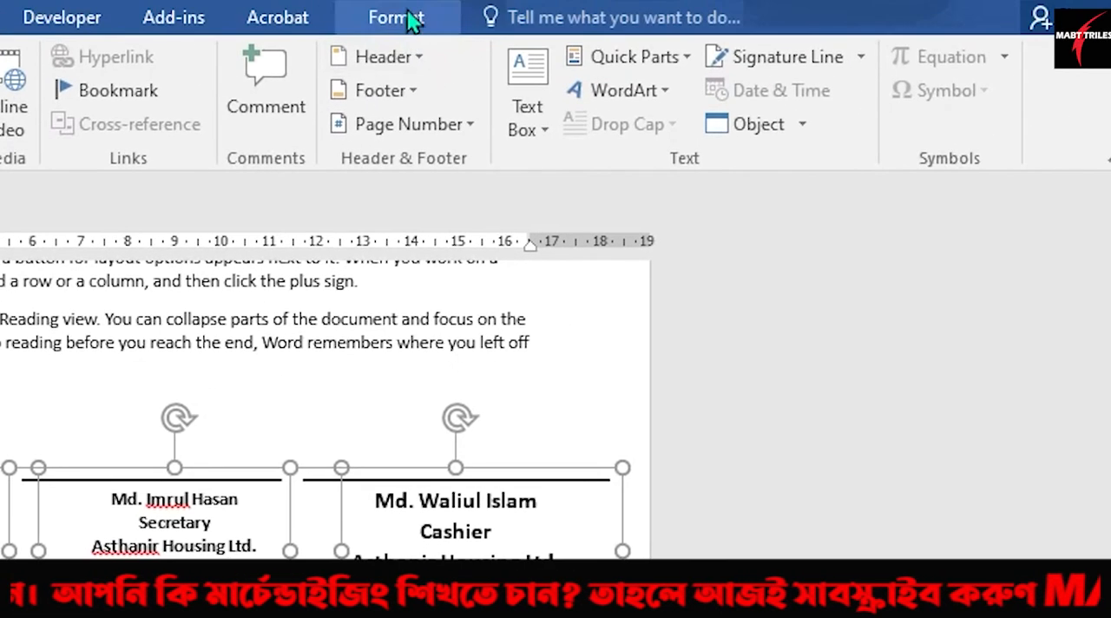
left_click(412, 20)
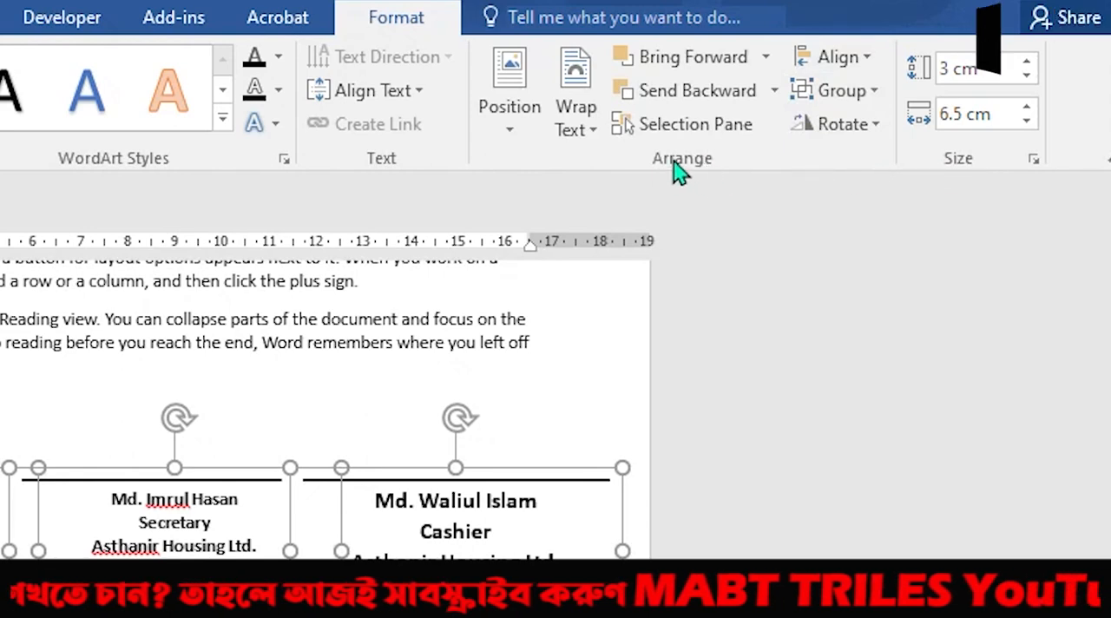
left_click(868, 59)
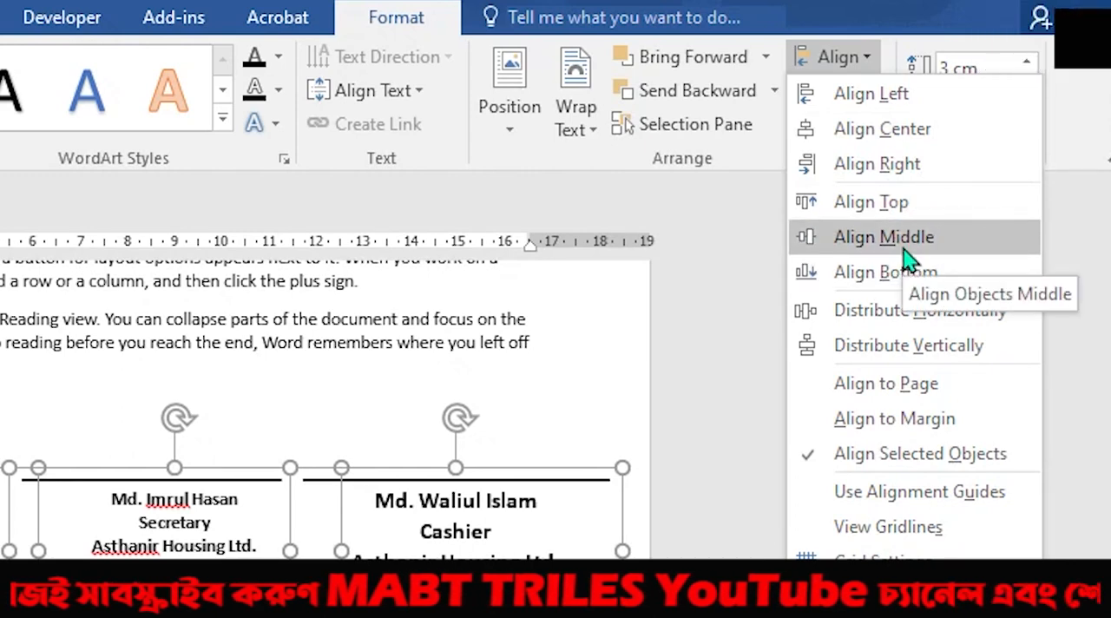
left_click(903, 250)
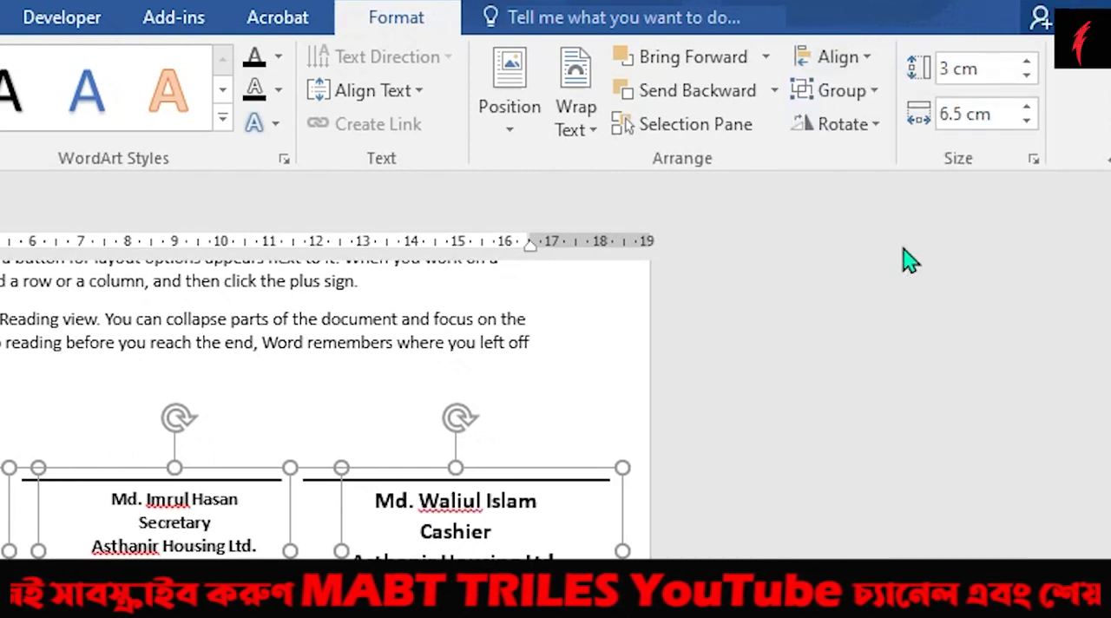
left_click(868, 57)
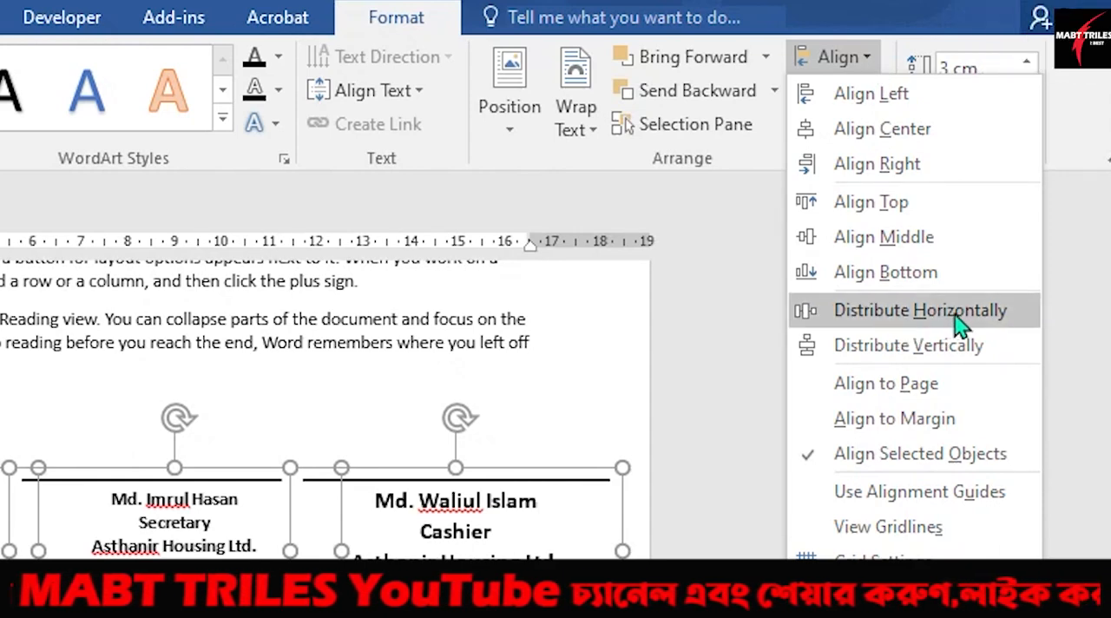
left_click(916, 328)
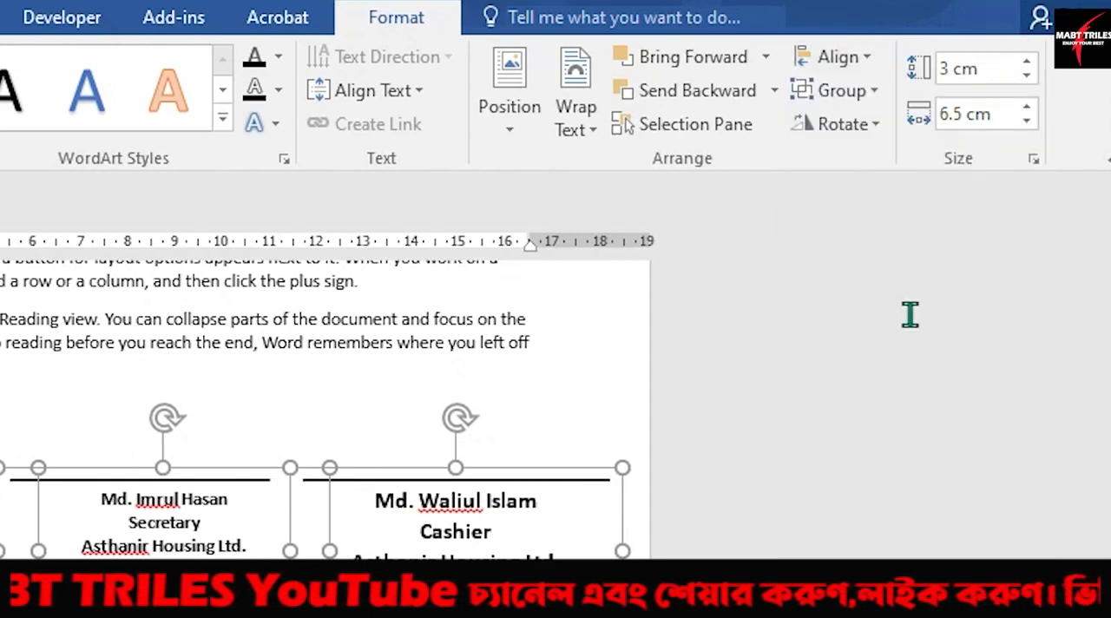
Step: Apply Distribute Horizontally again to the three selected signature blocks, then deselect them
left_click(870, 62)
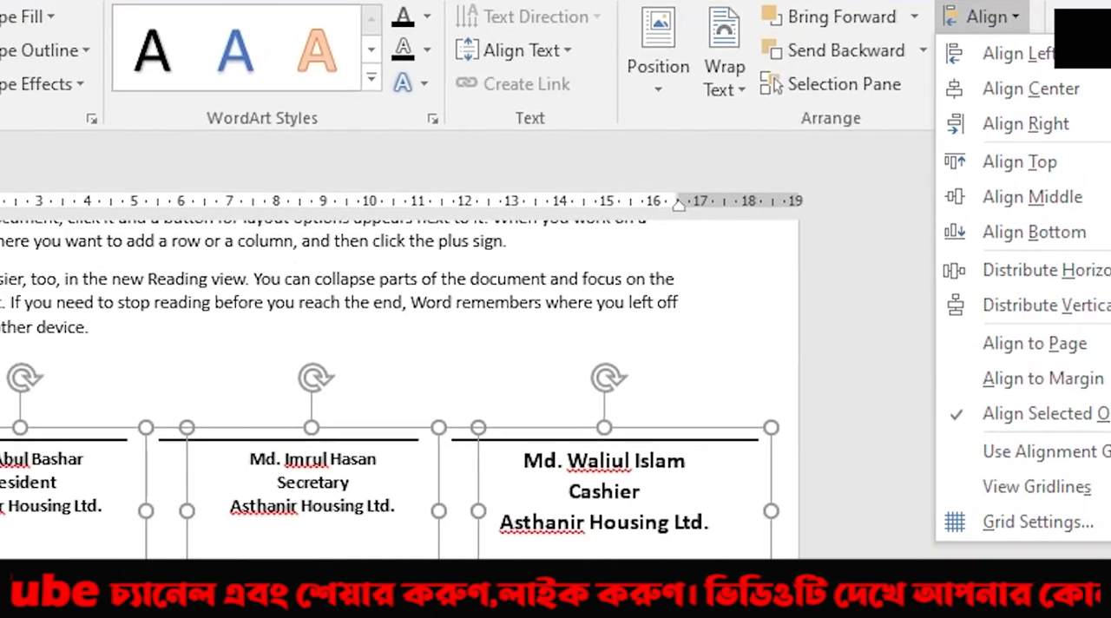
left_click(923, 310)
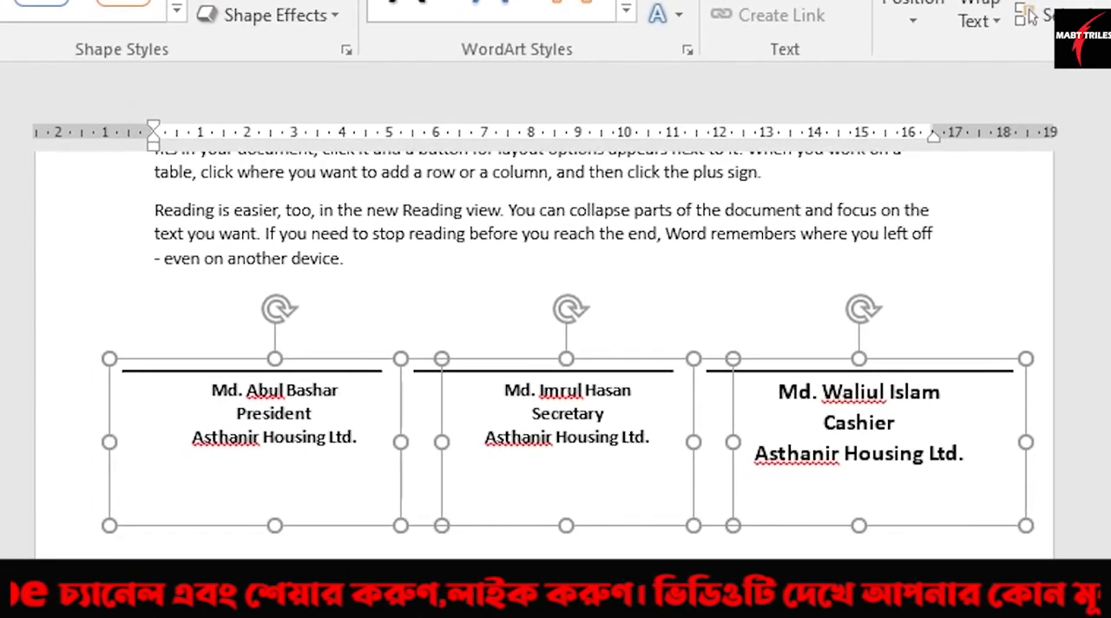
left_click(130, 552)
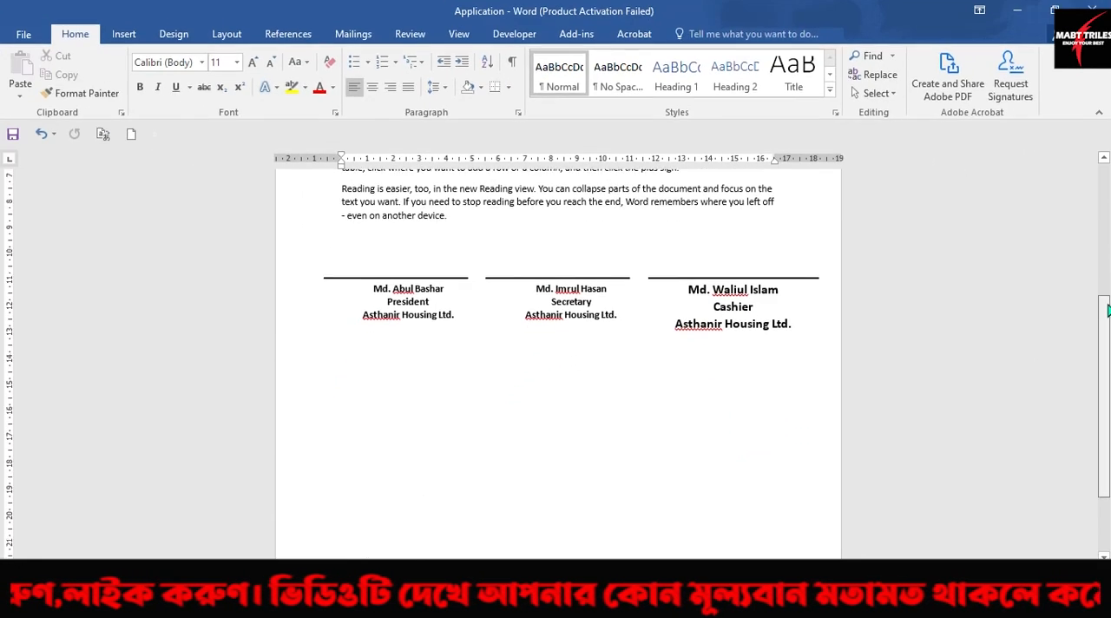
scroll(1106, 239, "up", 3)
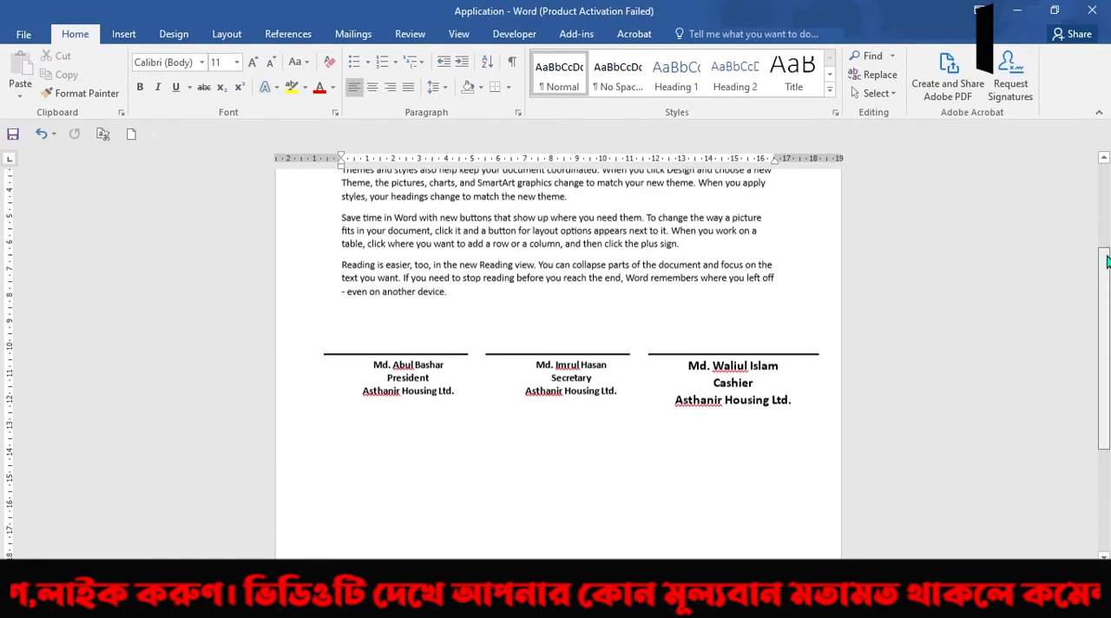
mouse_move(1106, 238)
left_mouse_down()
mouse_move(1108, 313)
mouse_move(1108, 184)
mouse_move(1108, 299)
left_mouse_up()
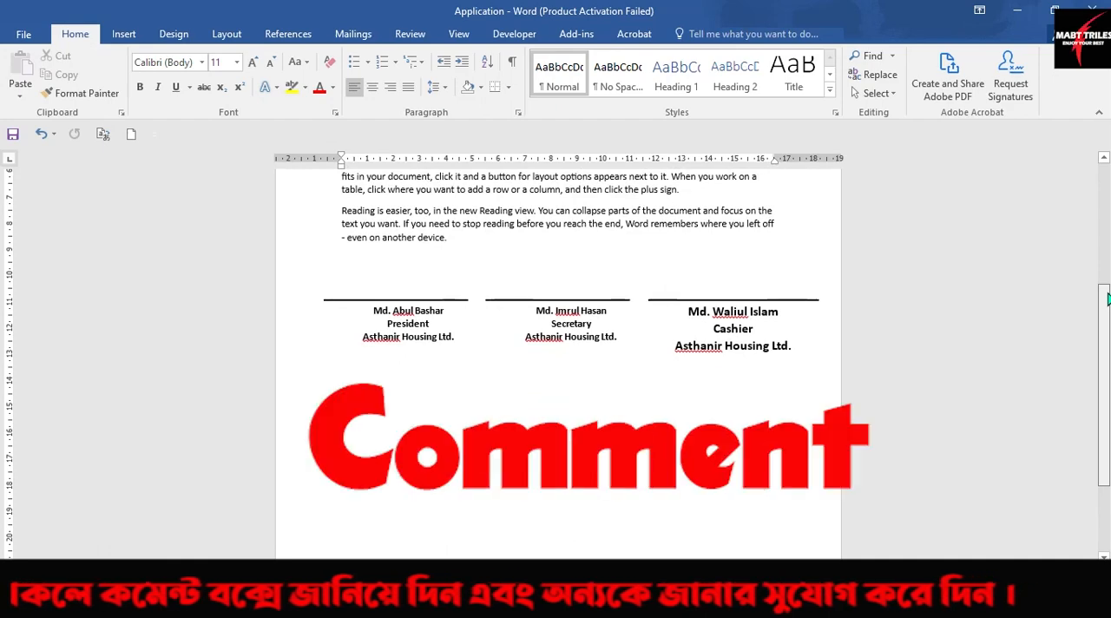
mouse_move(1107, 299)
left_mouse_down()
mouse_move(1108, 250)
mouse_move(1107, 277)
left_mouse_up()
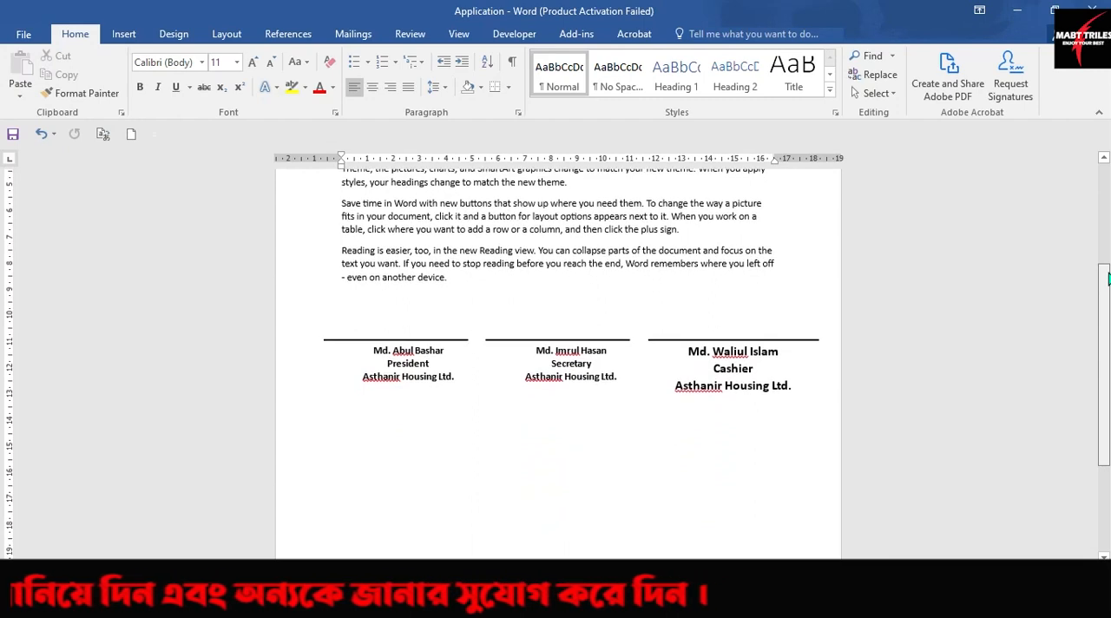
mouse_move(1107, 277)
left_mouse_down()
mouse_move(1107, 316)
mouse_move(1107, 209)
mouse_move(1107, 323)
mouse_move(1108, 182)
mouse_move(1108, 294)
left_mouse_up()
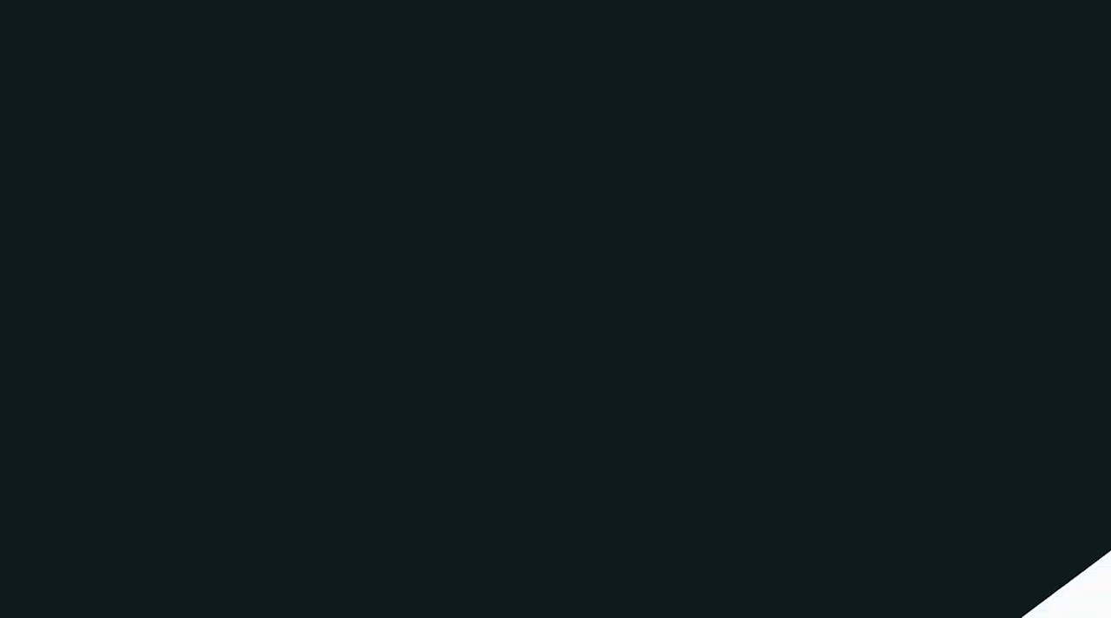